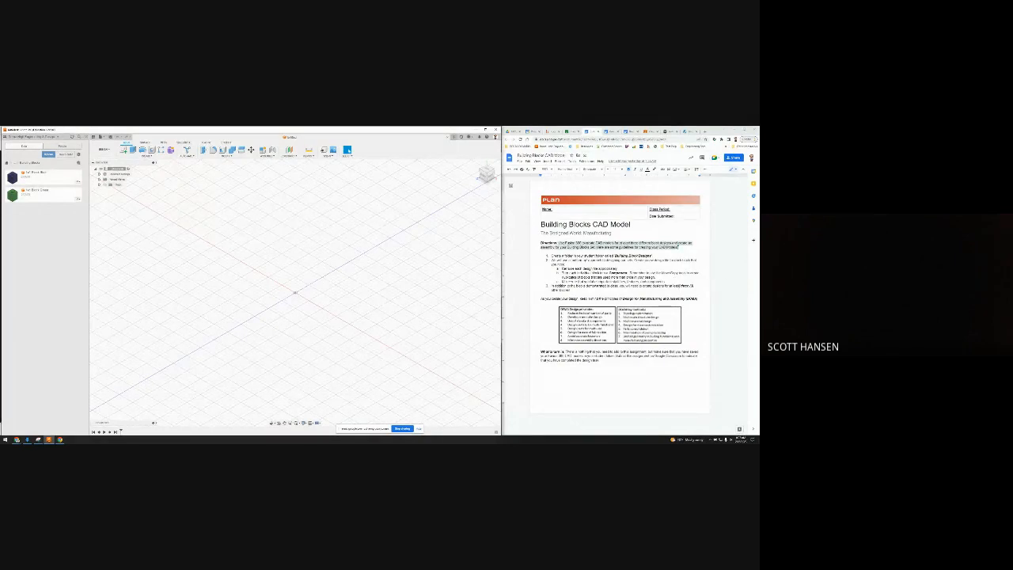
- Review the Building Blocks Design Brief from its specifications to the block dimension drawing under Resources
left_click_drag(681, 286, 691, 290)
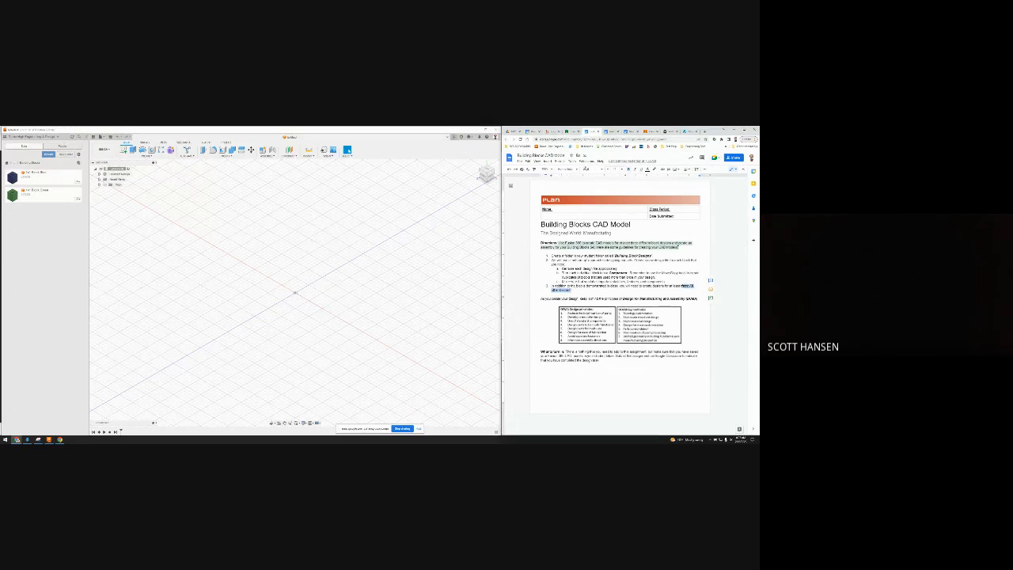
left_click(611, 132)
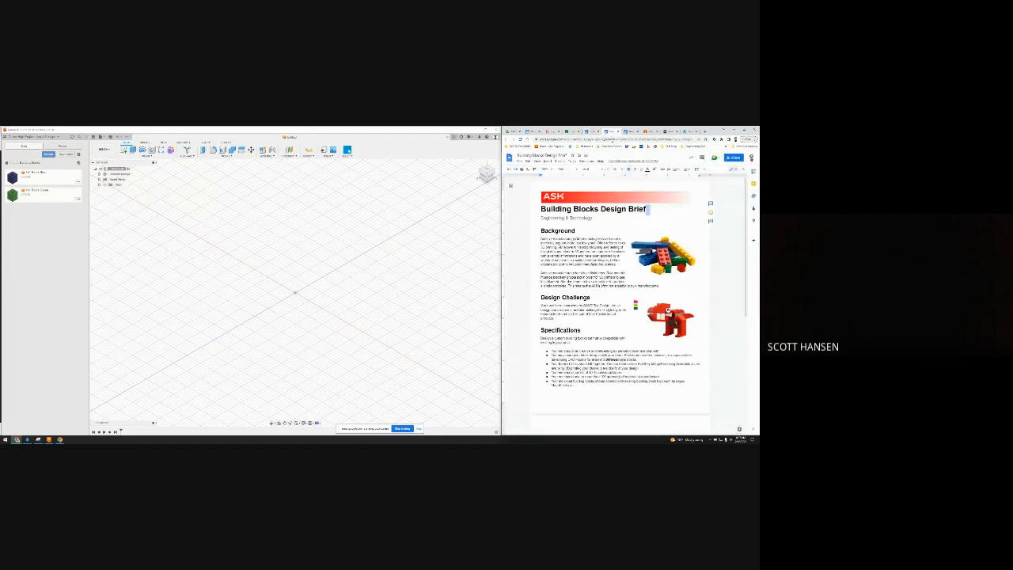
scroll(659, 308, "down", 5)
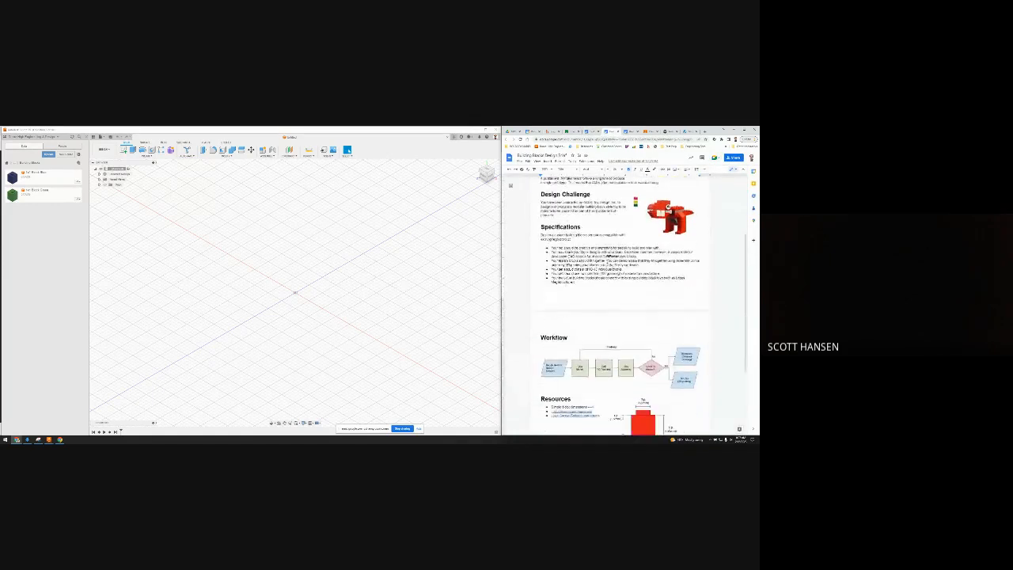
scroll(607, 261, "down", 2)
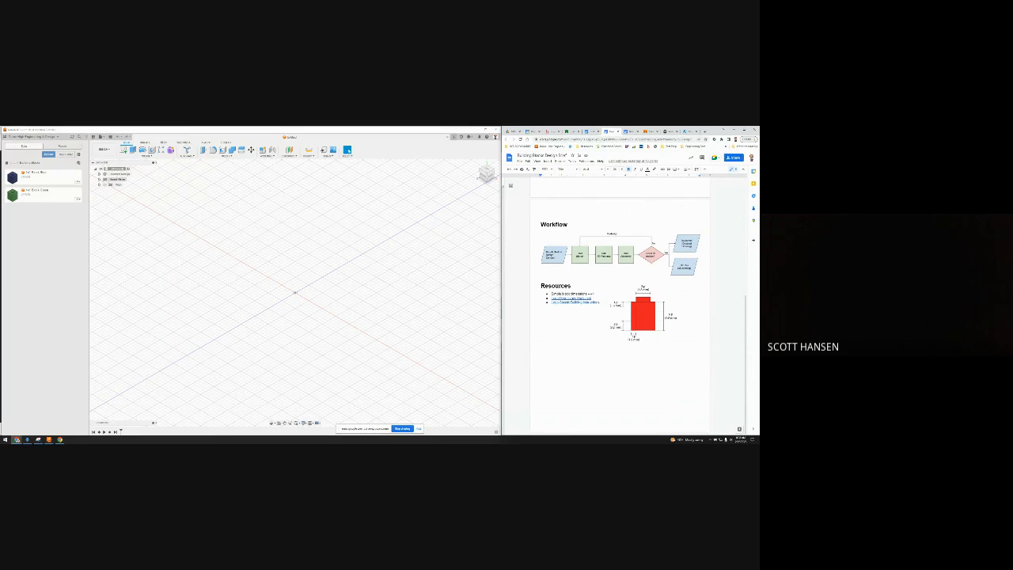
- Create a sketch on the horizontal origin plane and rename it as the base layout sketch
left_click(123, 151)
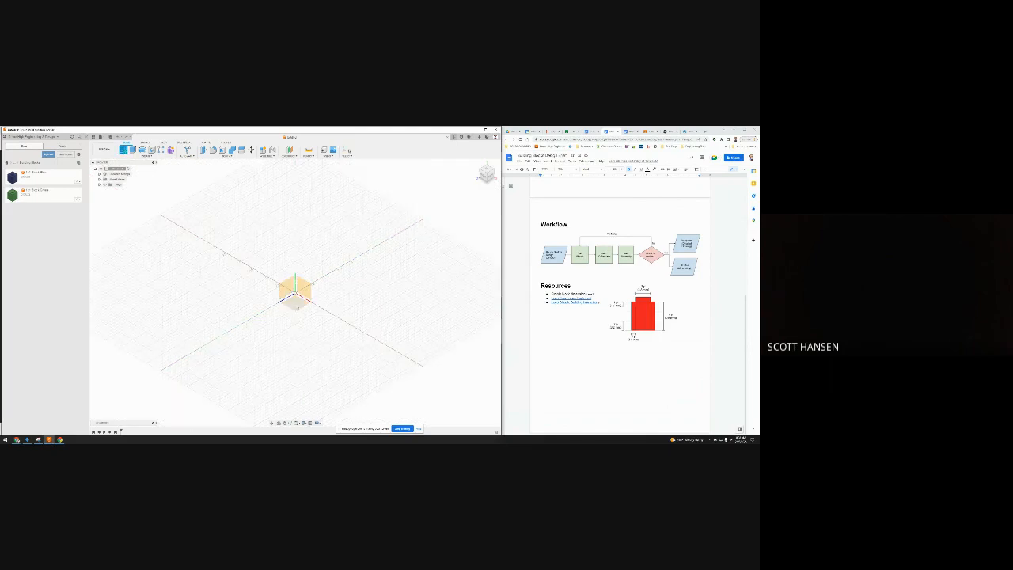
left_click(299, 305)
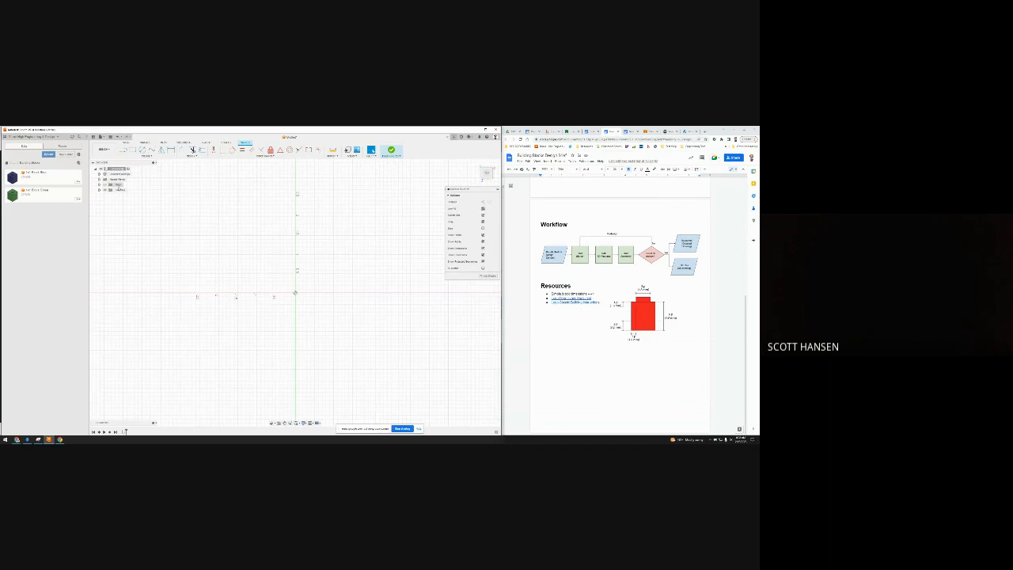
right_click(121, 199)
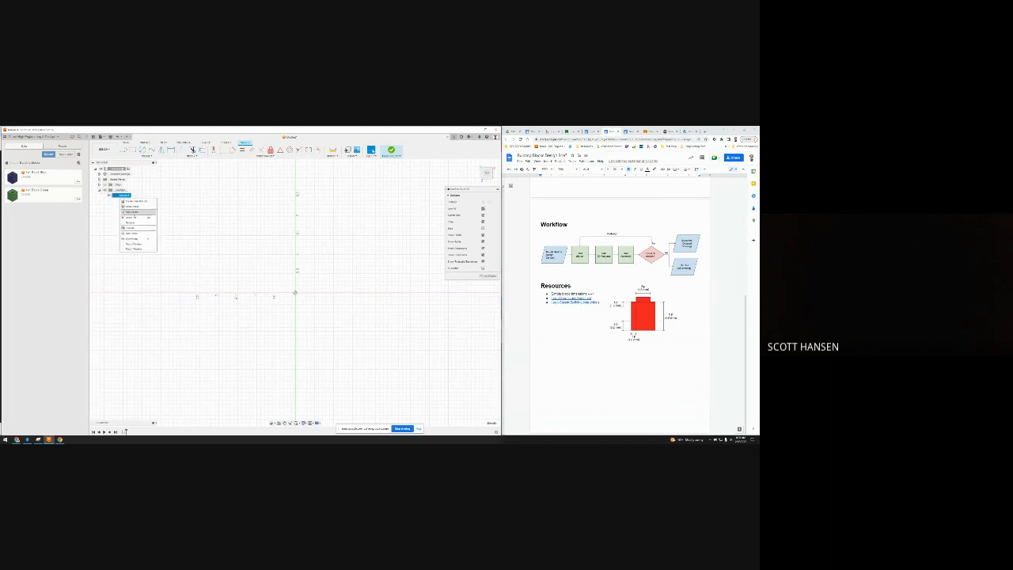
left_click(136, 225)
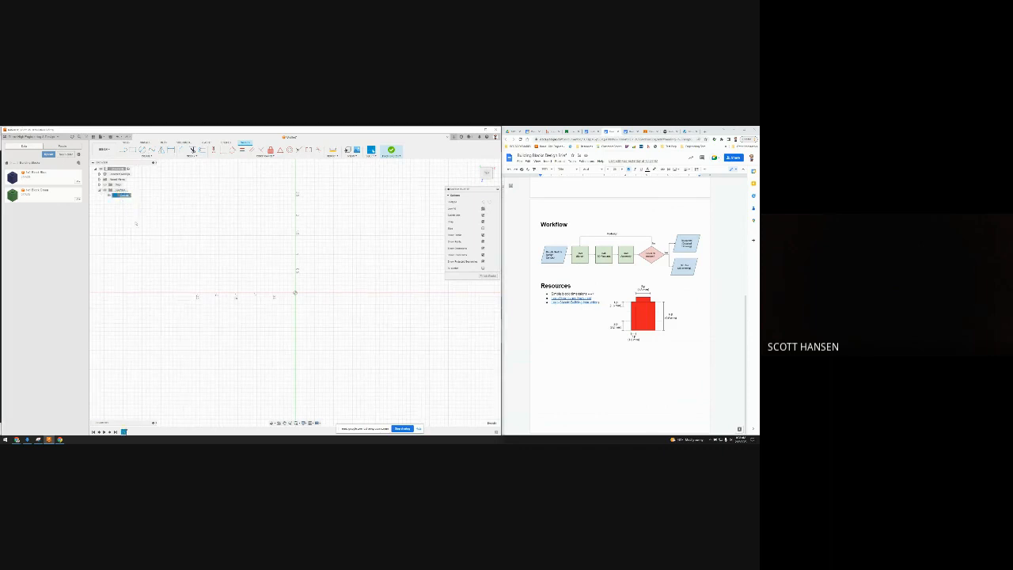
type("Bas")
key("Return")
- Draw a center rectangle with its midpoint on the origin
left_click(146, 155)
mouse_move(141, 171)
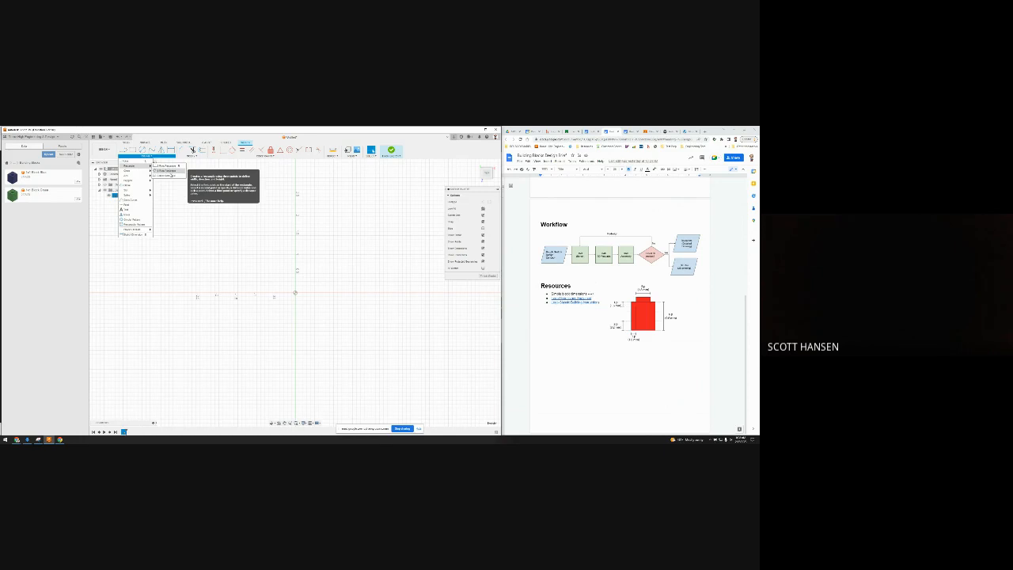
left_click(162, 170)
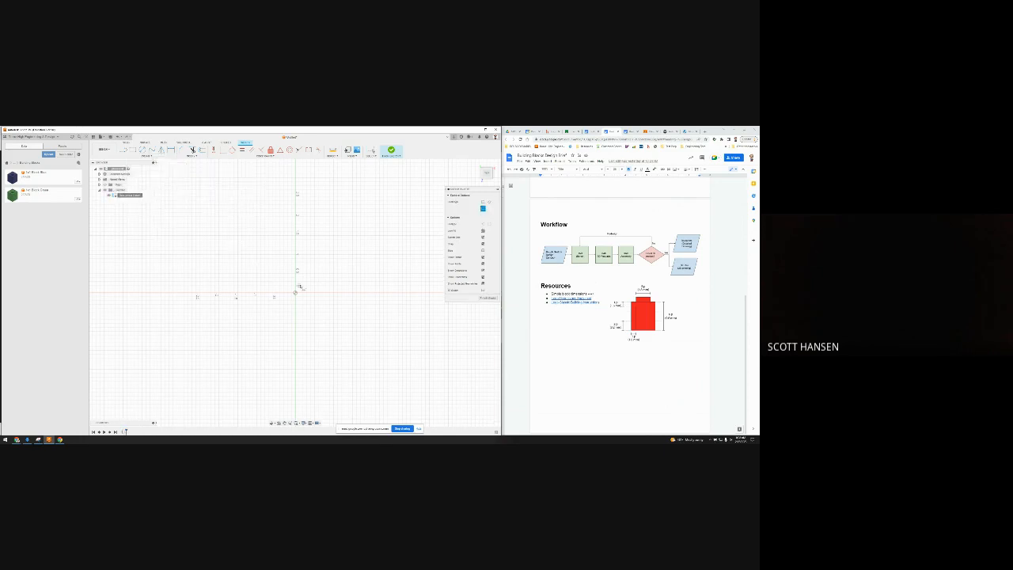
left_click(295, 295)
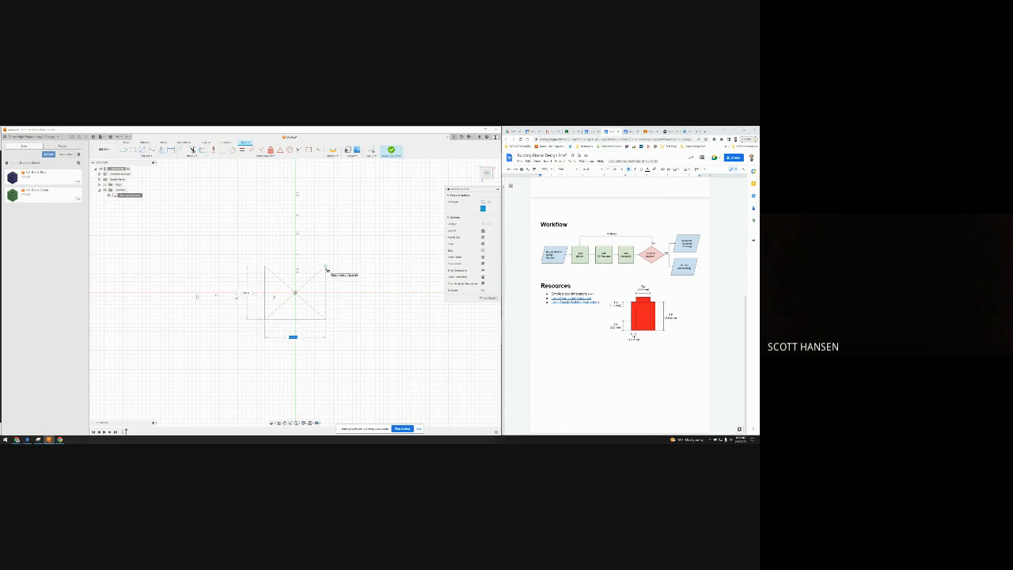
left_click(327, 270)
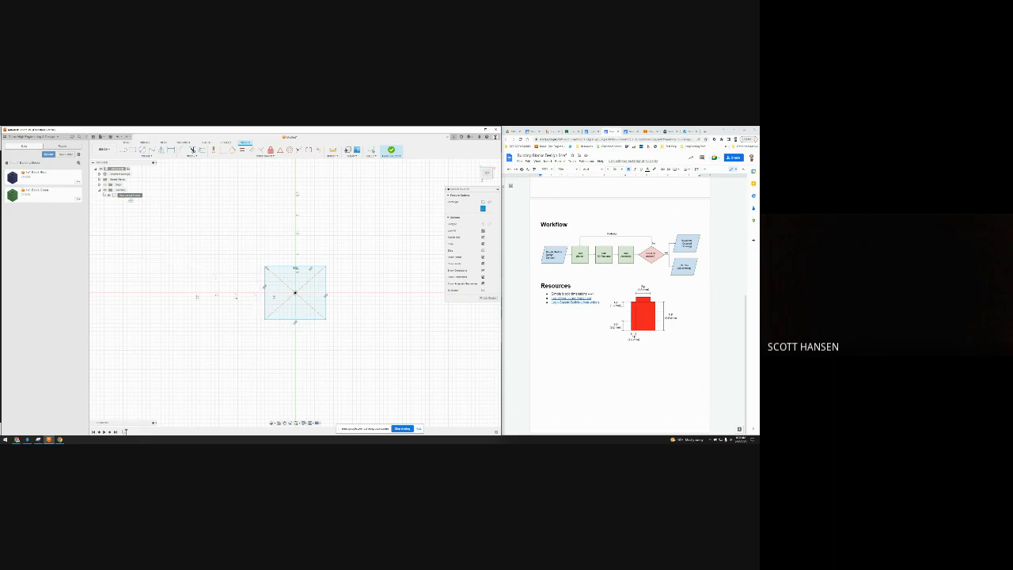
- Change the document's units to millimeters
left_click(98, 179)
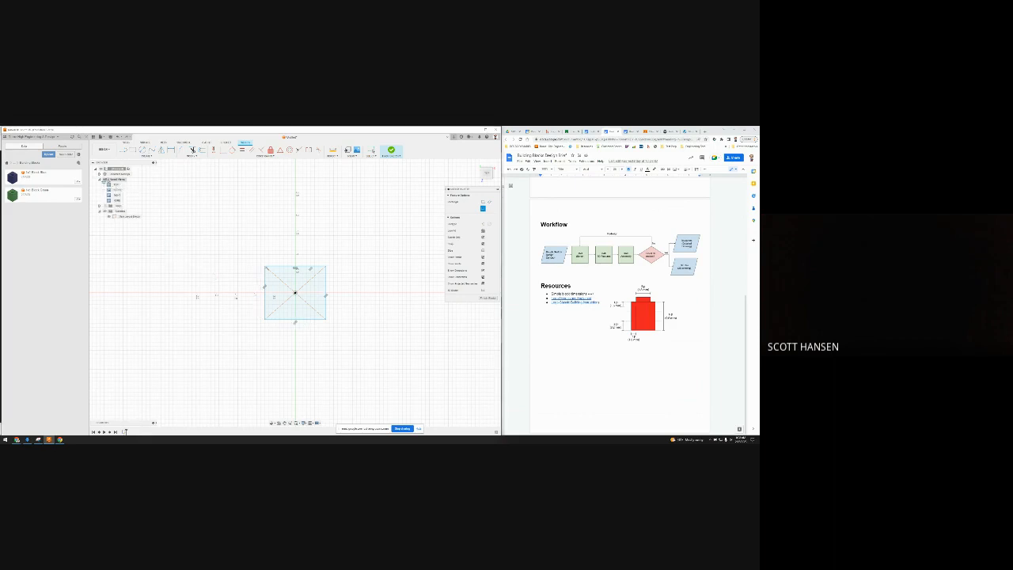
left_click(98, 179)
left_click(98, 173)
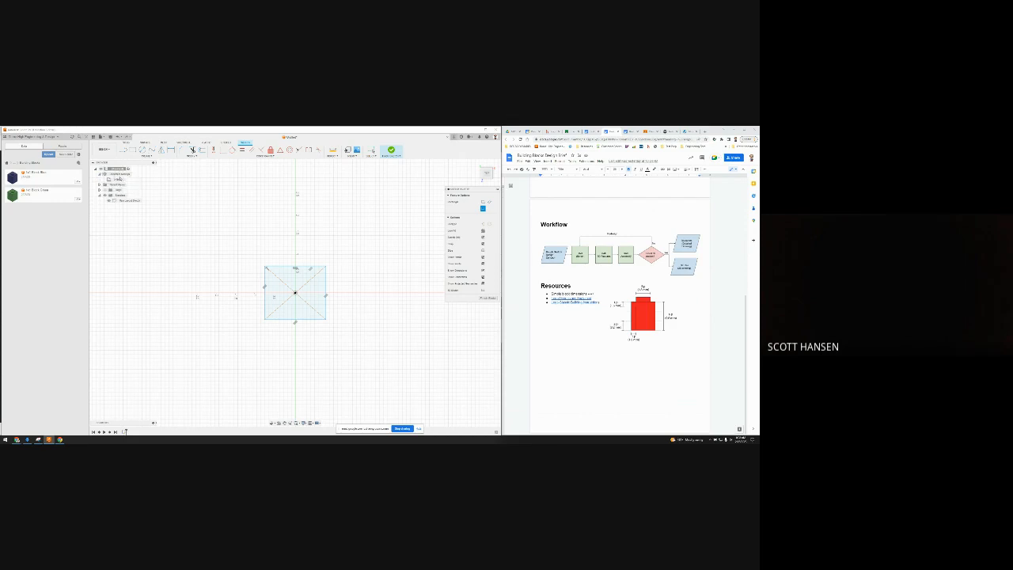
left_click(125, 180)
left_click(423, 195)
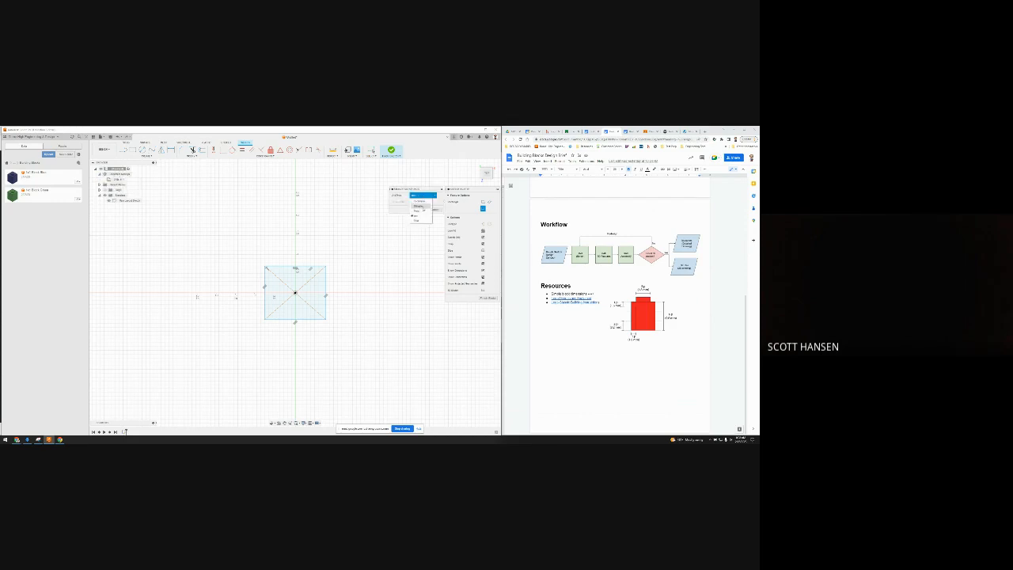
left_click(419, 206)
left_click(420, 210)
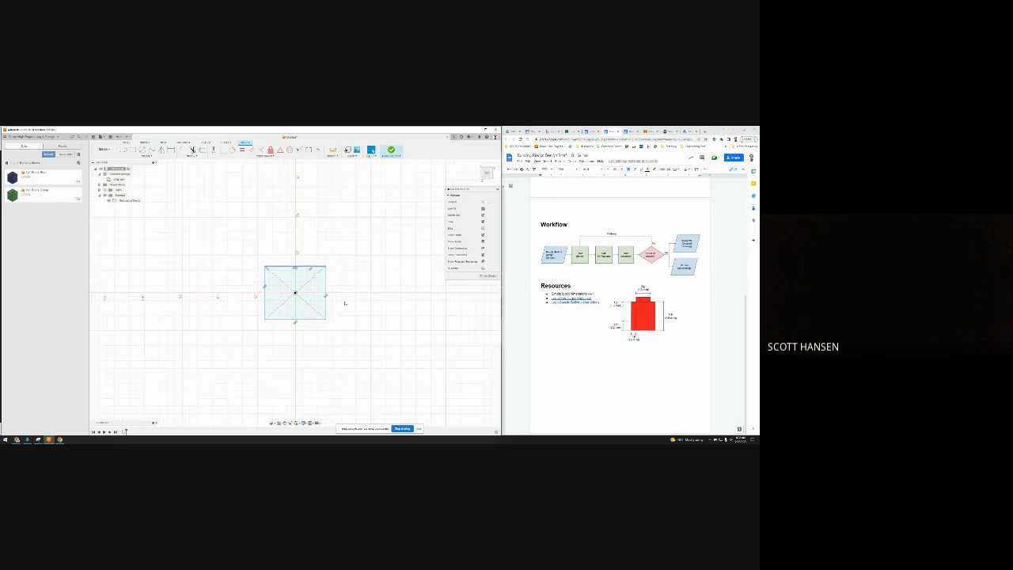
- Dimension the rectangle's vertical side and set it to 8 mm
scroll(317, 304, "down", 1)
scroll(316, 304, "up", 1)
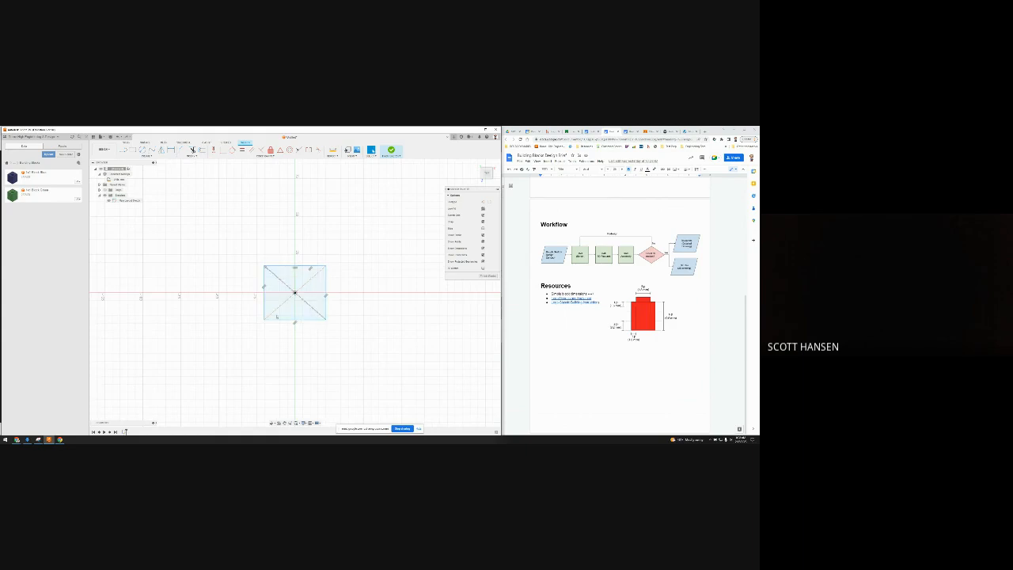
key("d")
left_click(326, 287)
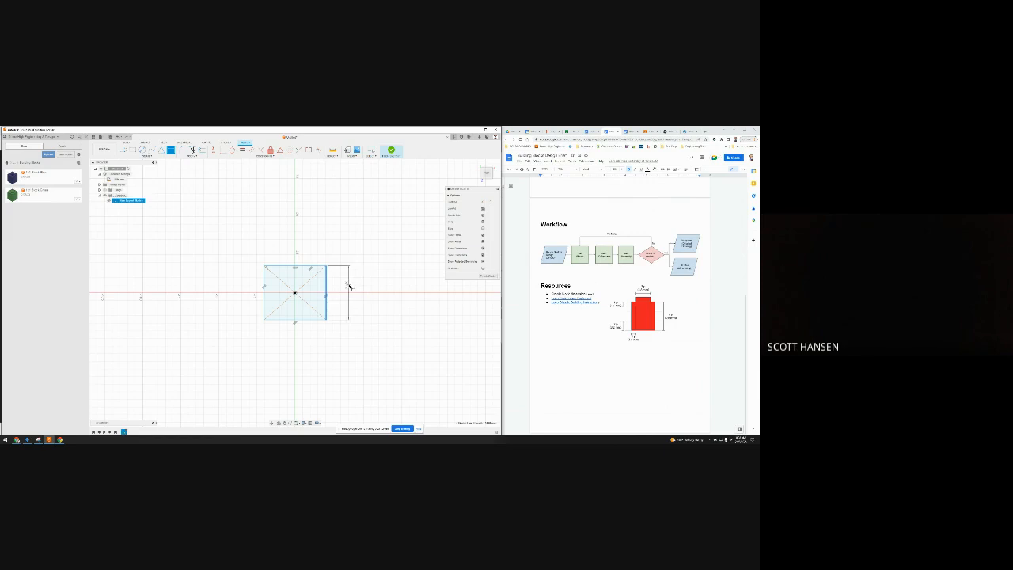
left_click(348, 286)
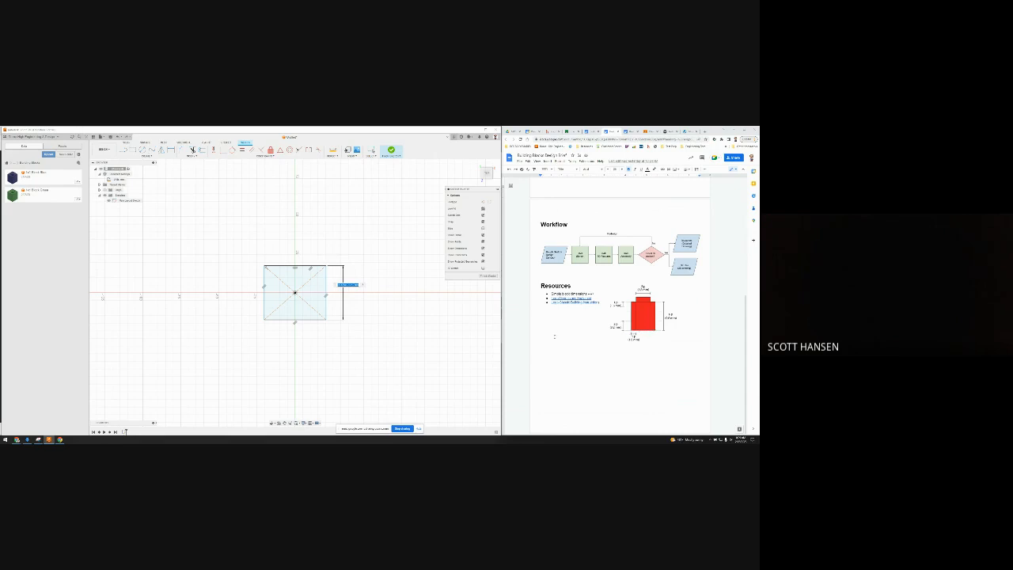
left_click(397, 328)
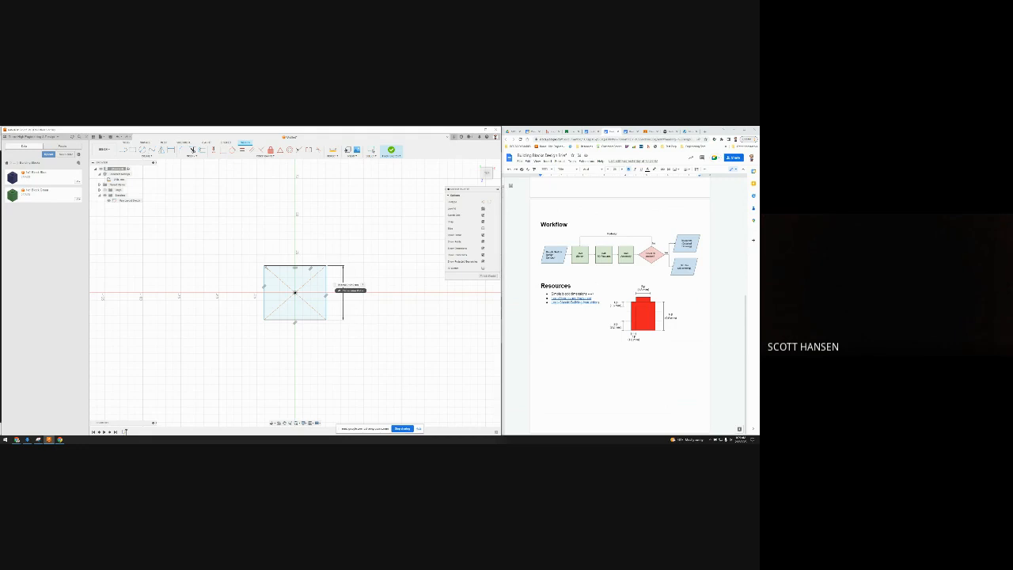
left_click_drag(359, 285, 338, 285)
type("8")
key("Return")
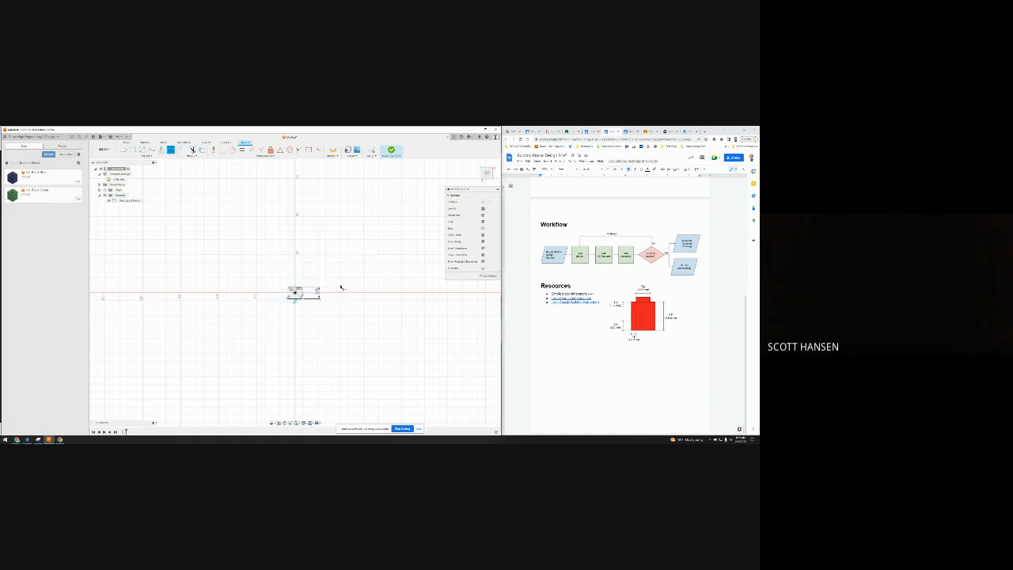
- Apply an Equal constraint between the rectangle's vertical and horizontal sides to make it a square
scroll(297, 297, "up", 5)
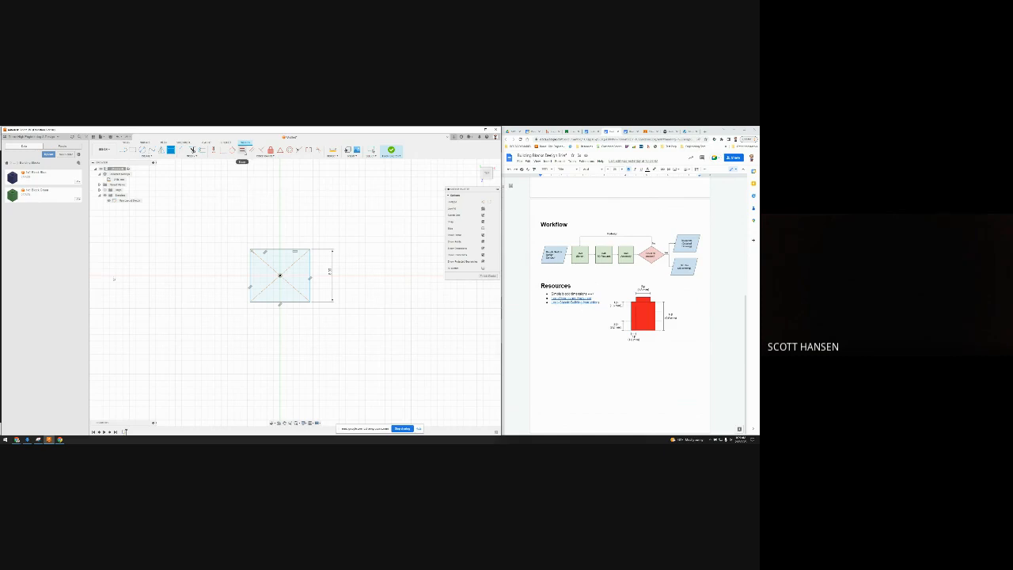
left_click(243, 151)
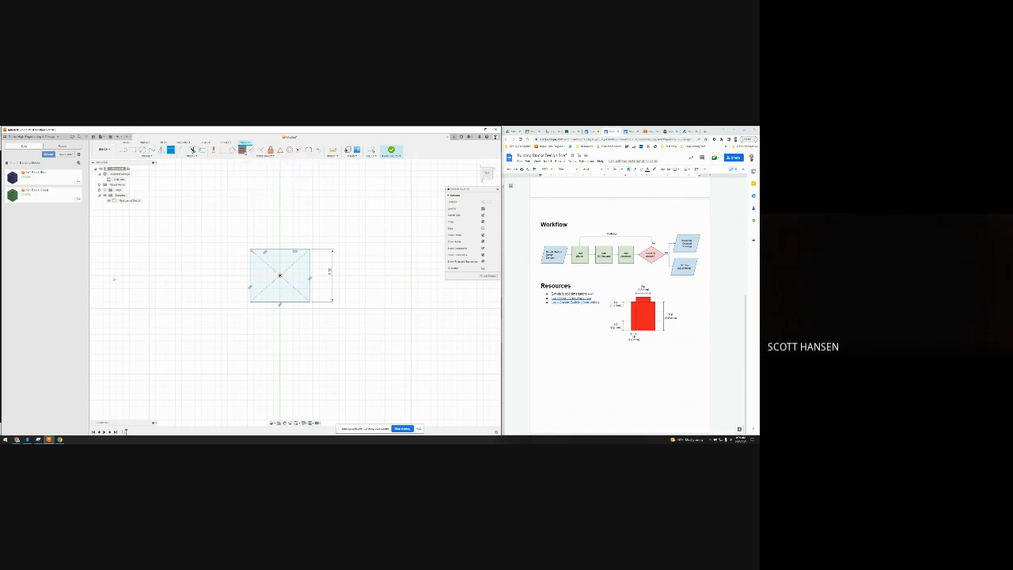
left_click(310, 269)
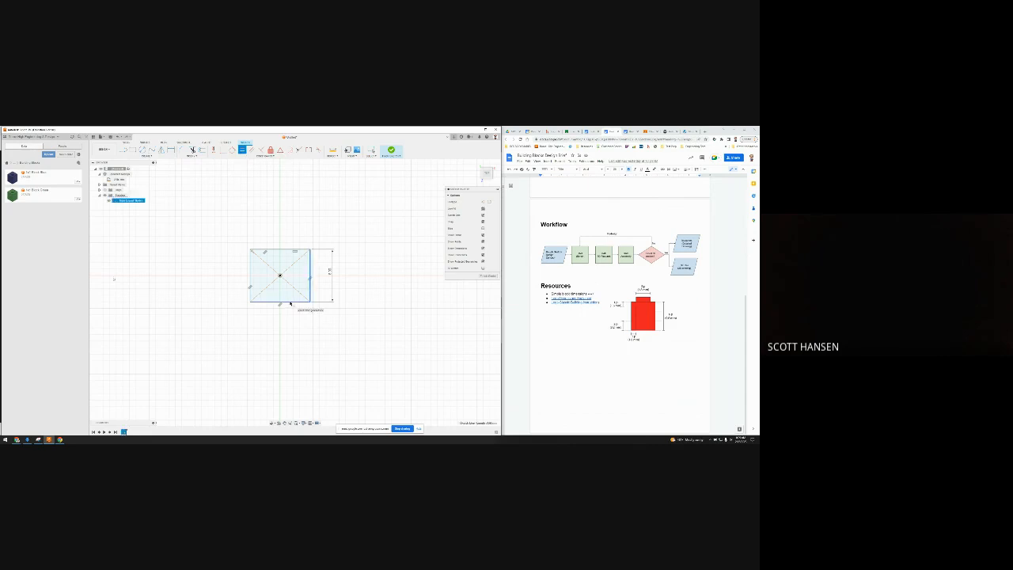
left_click(290, 302)
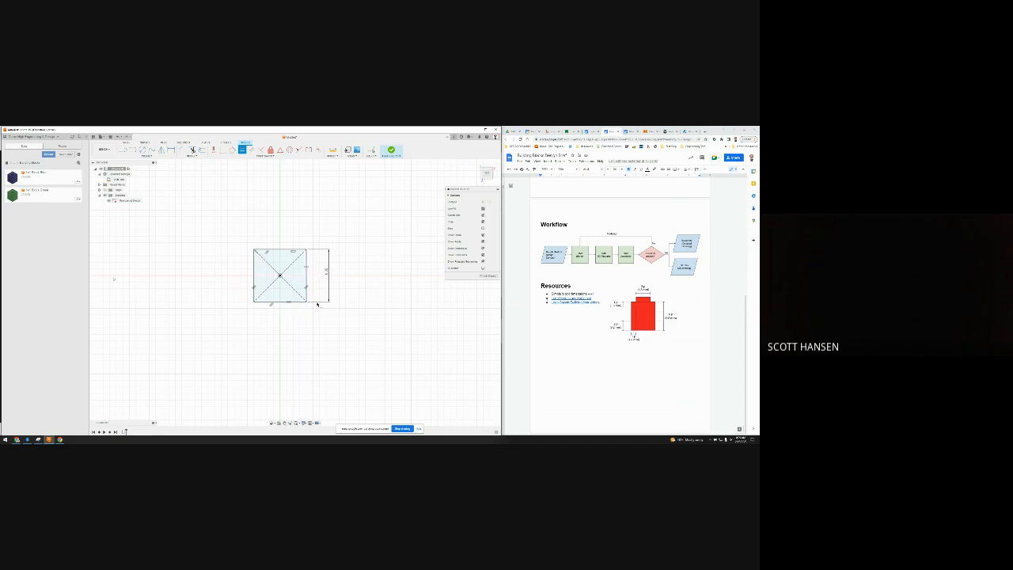
- Draw a circle centered on the origin inside the square and set its diameter to 4.8 mm
scroll(304, 285, "down", 1)
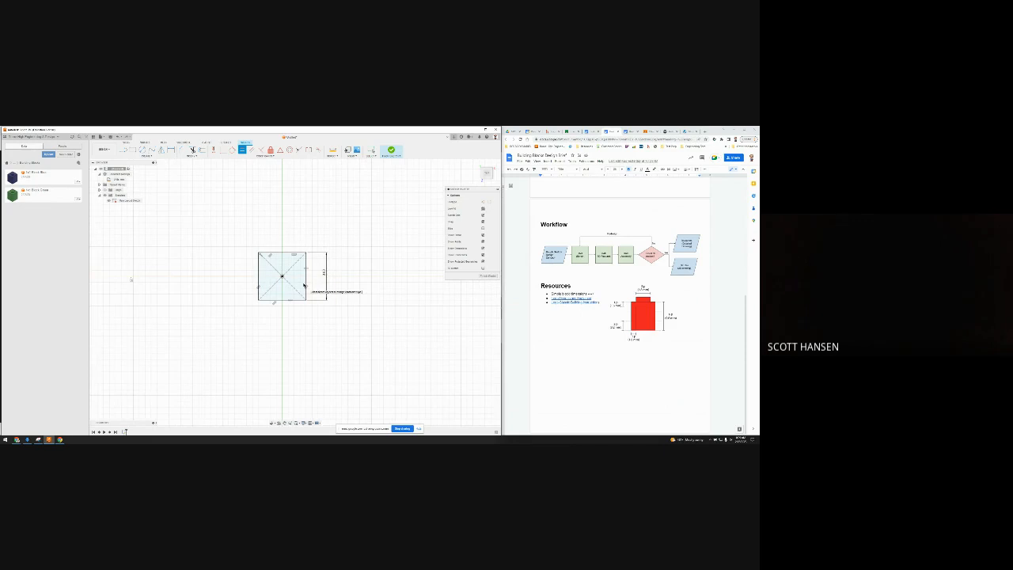
scroll(317, 285, "up", 1)
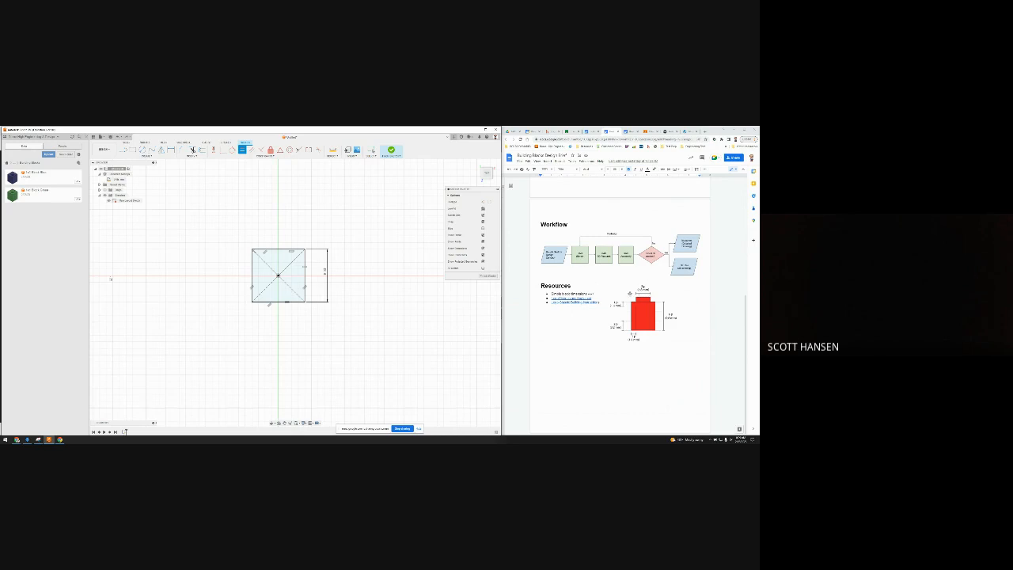
left_click(141, 150)
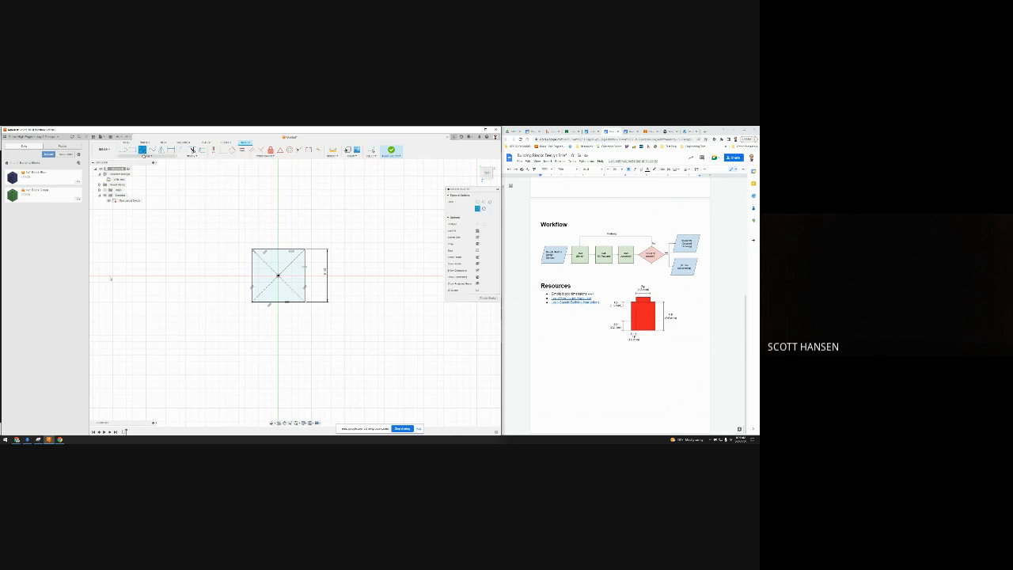
left_click(278, 276)
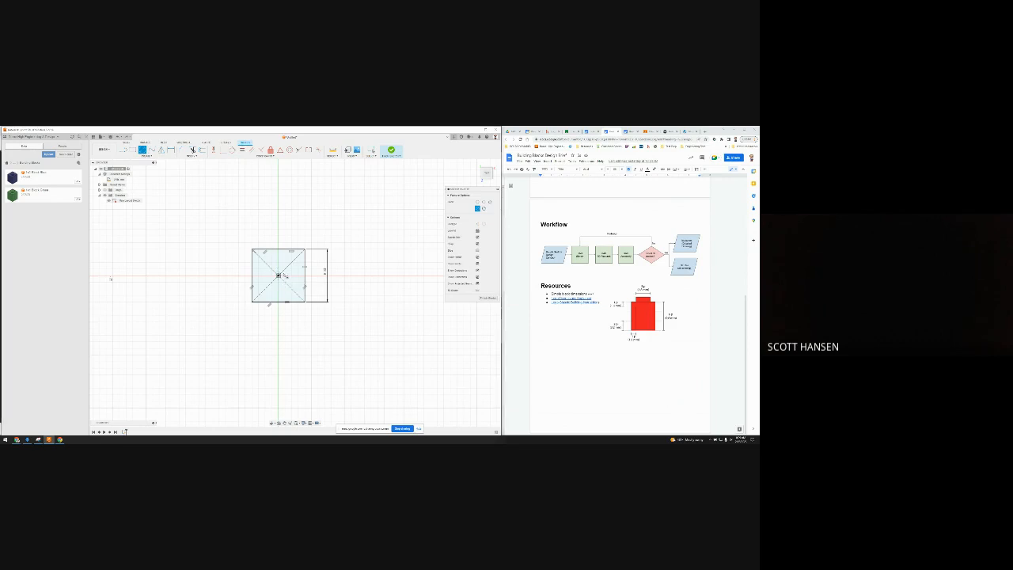
left_click(293, 267)
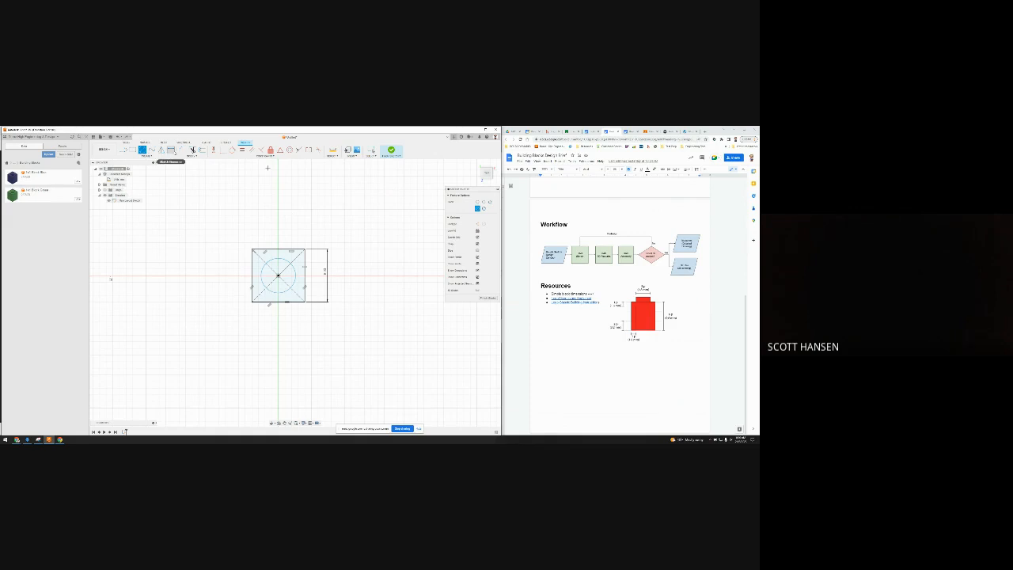
left_click(170, 150)
left_click(294, 272)
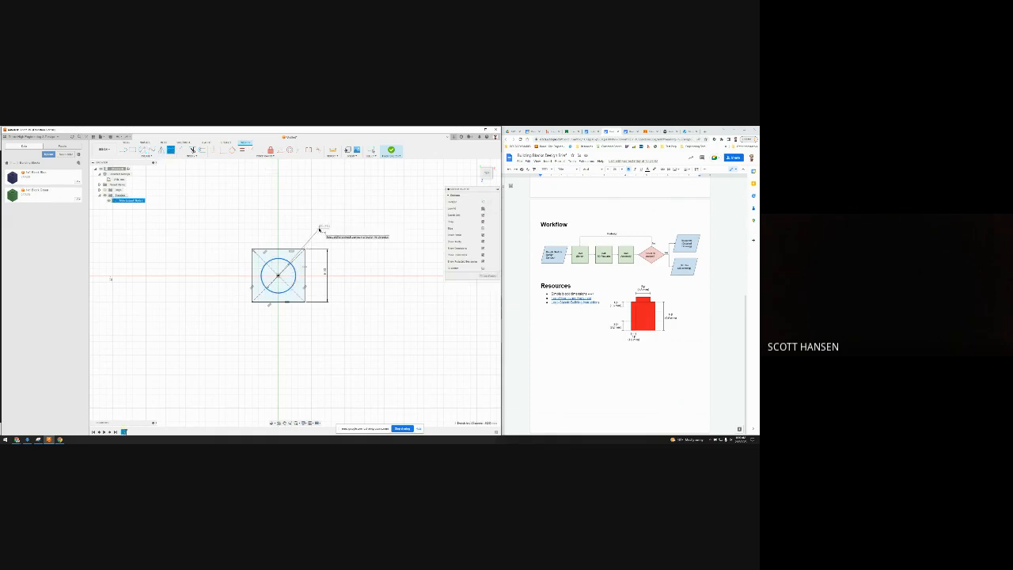
left_click(320, 229)
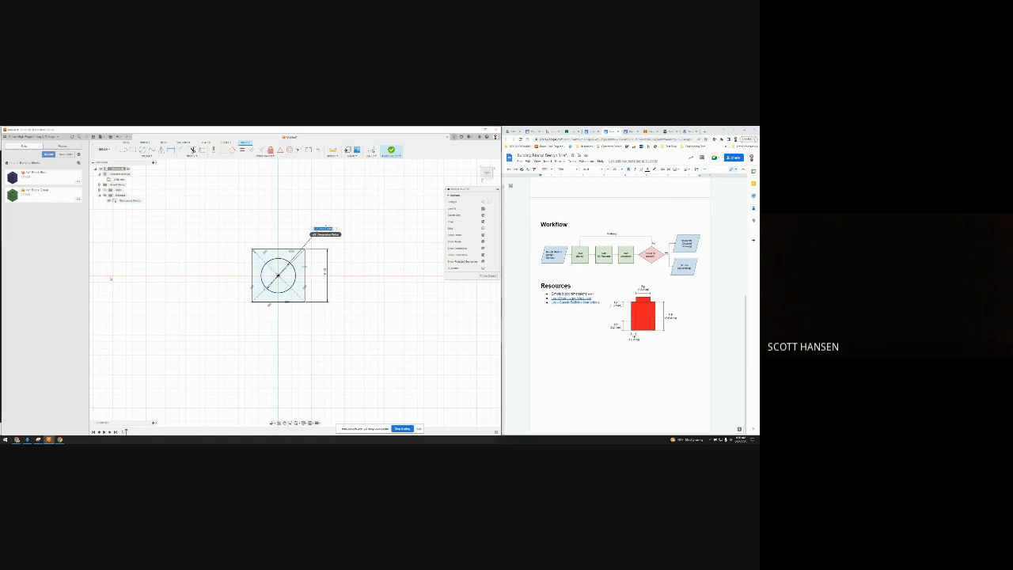
type("4")
key("Return")
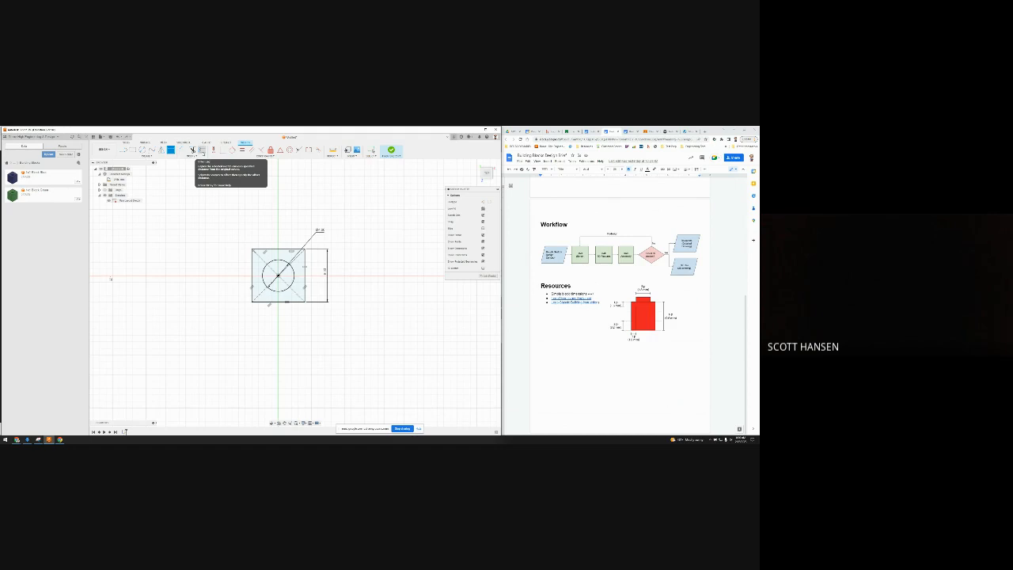
- Offset the square inward so the inner square meets the stud circle, and finish the base sketch
left_click(202, 150)
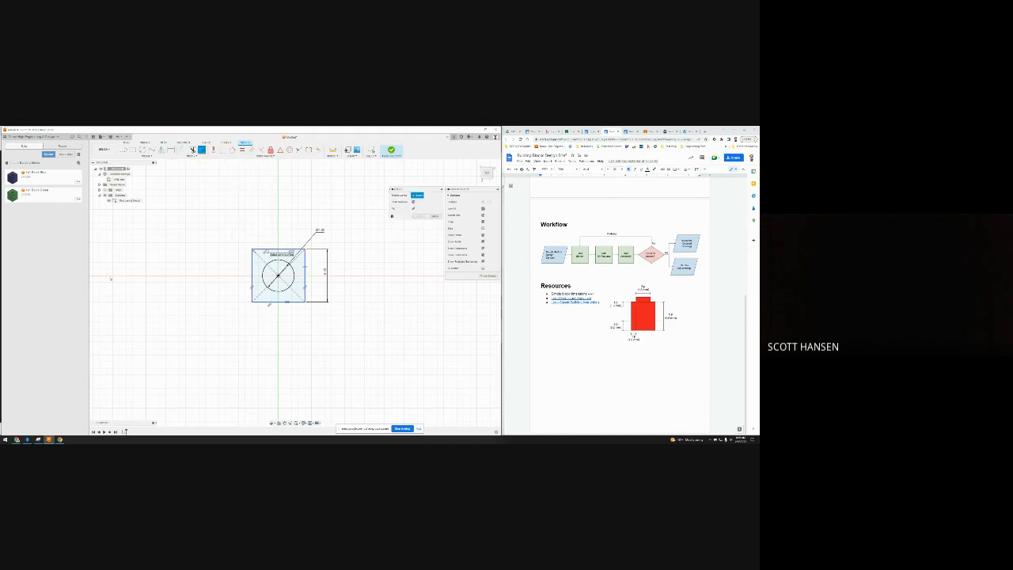
left_click(279, 250)
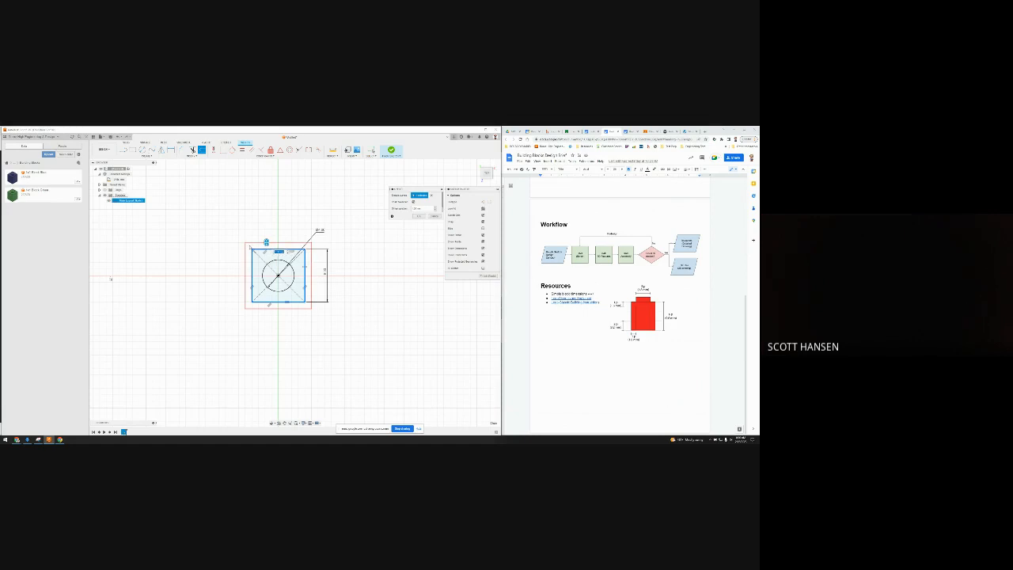
left_click_drag(266, 242, 266, 254)
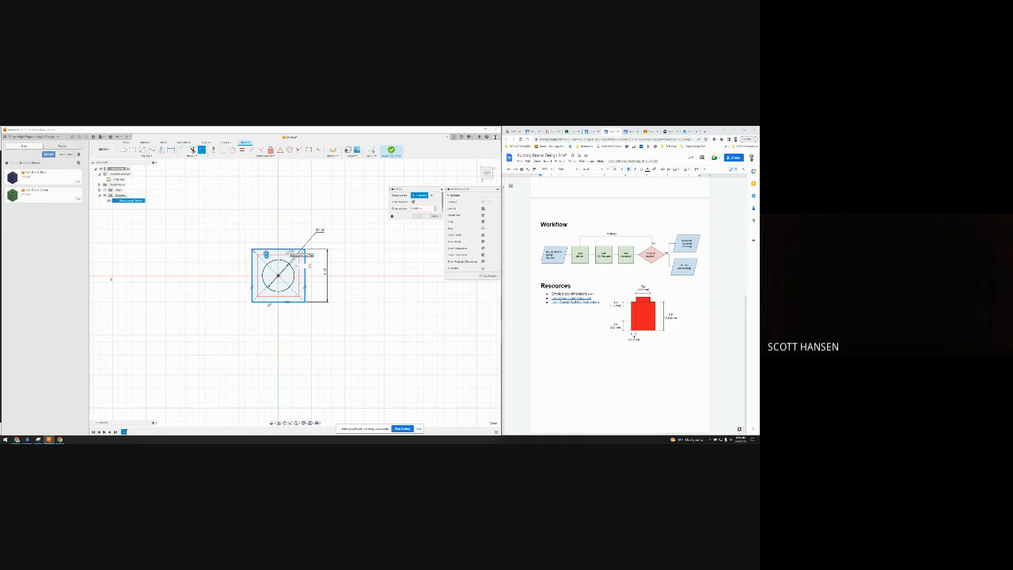
left_click_drag(266, 255, 266, 258)
key("Return")
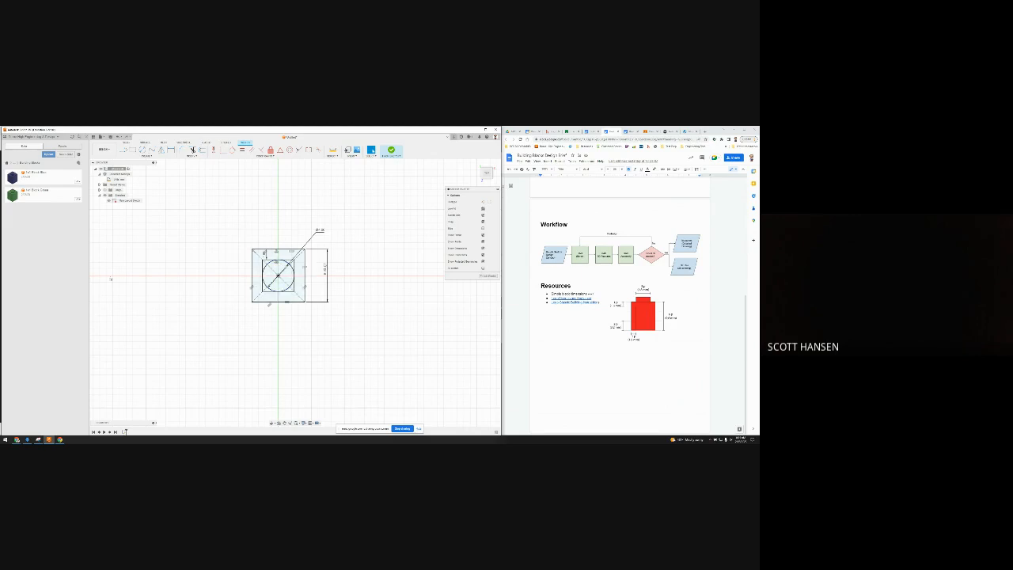
left_click(493, 275)
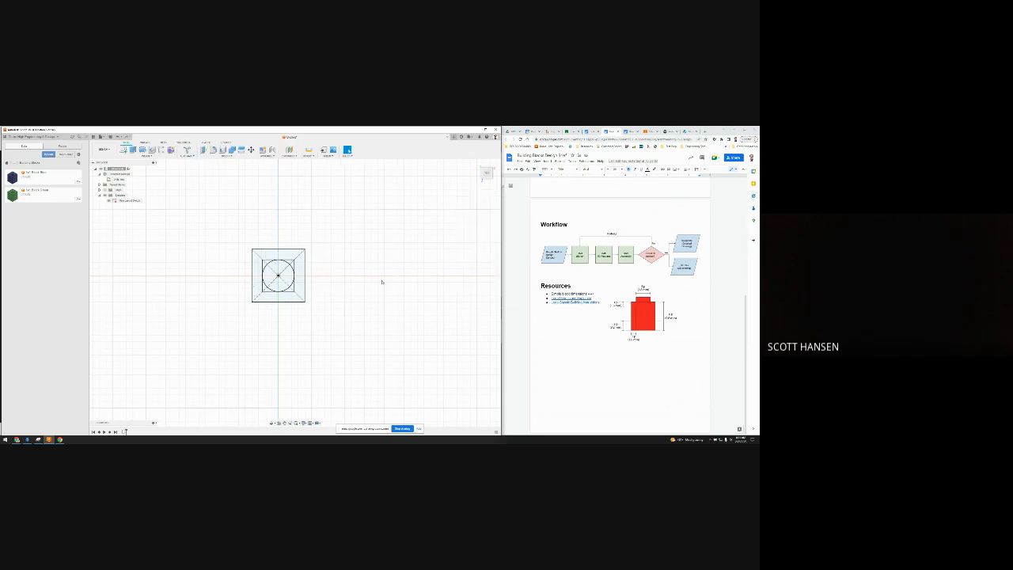
- Extrude the whole square profile, including its inner regions, upward to the block height given in the design brief
mouse_move(368, 297)
middle_mouse_down("shift")
mouse_move(363, 263)
mouse_move(372, 272)
mouse_move(343, 273)
middle_mouse_up("shift")
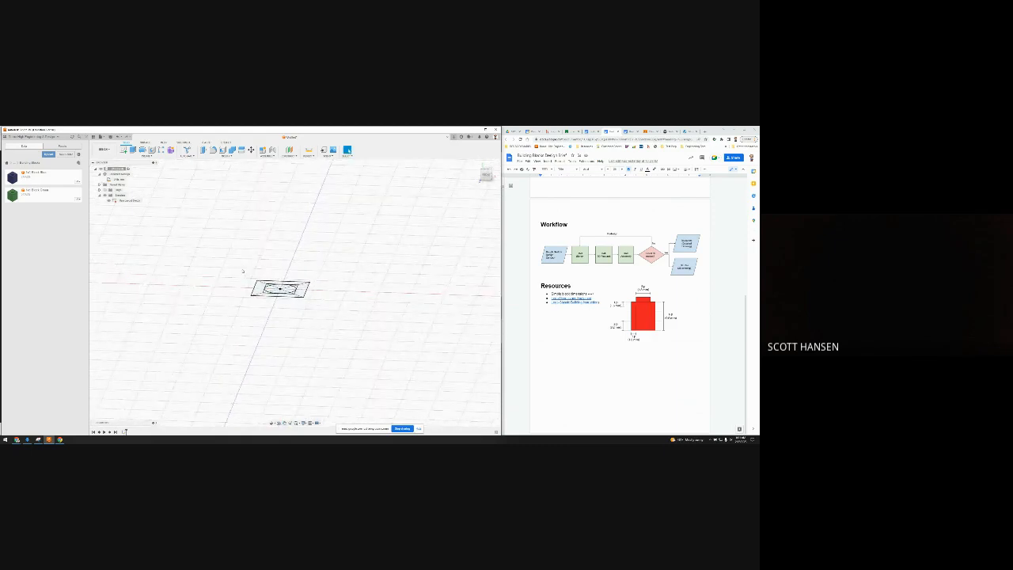
left_click(281, 290)
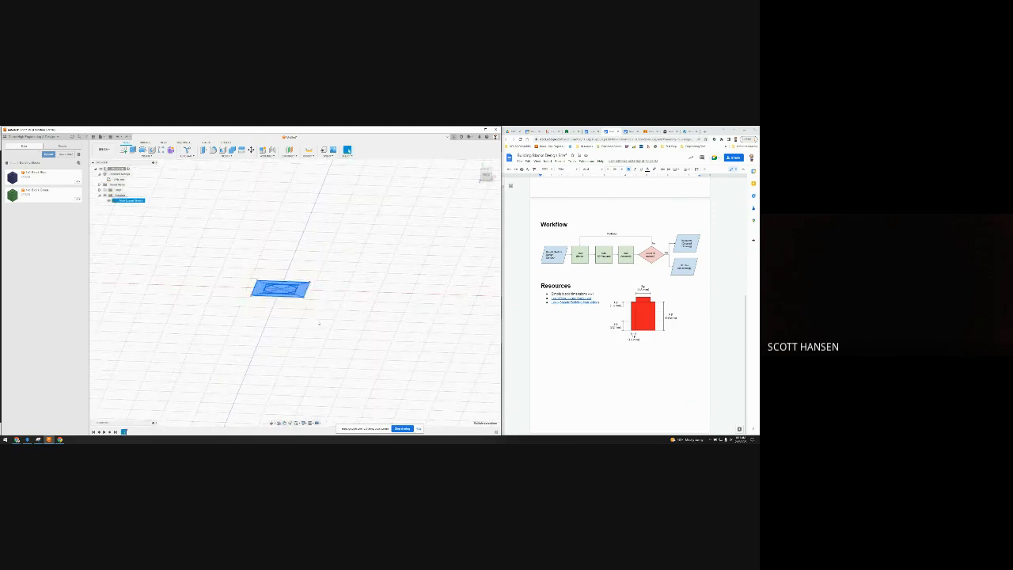
left_click(132, 150)
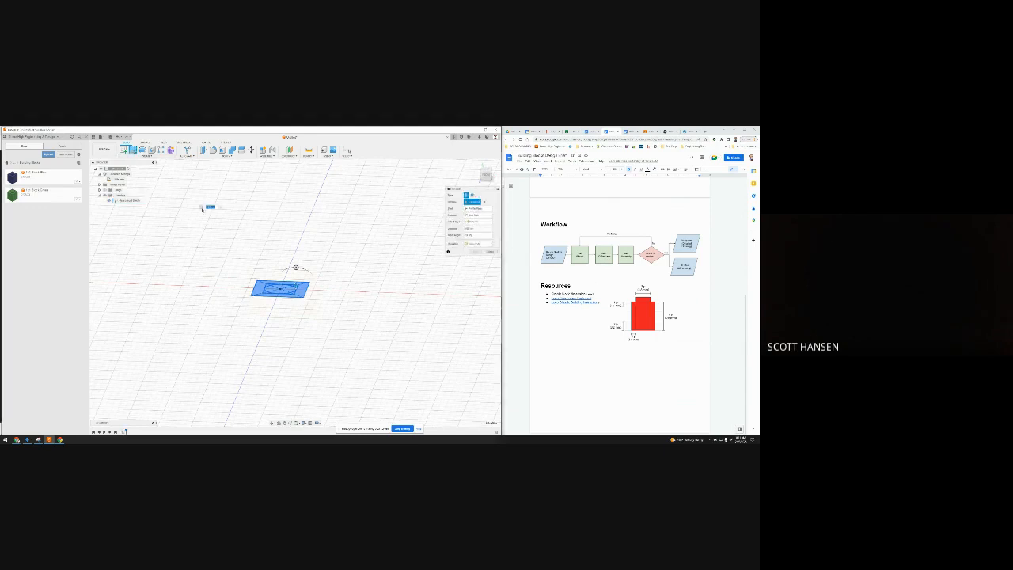
left_click_drag(297, 280, 296, 240)
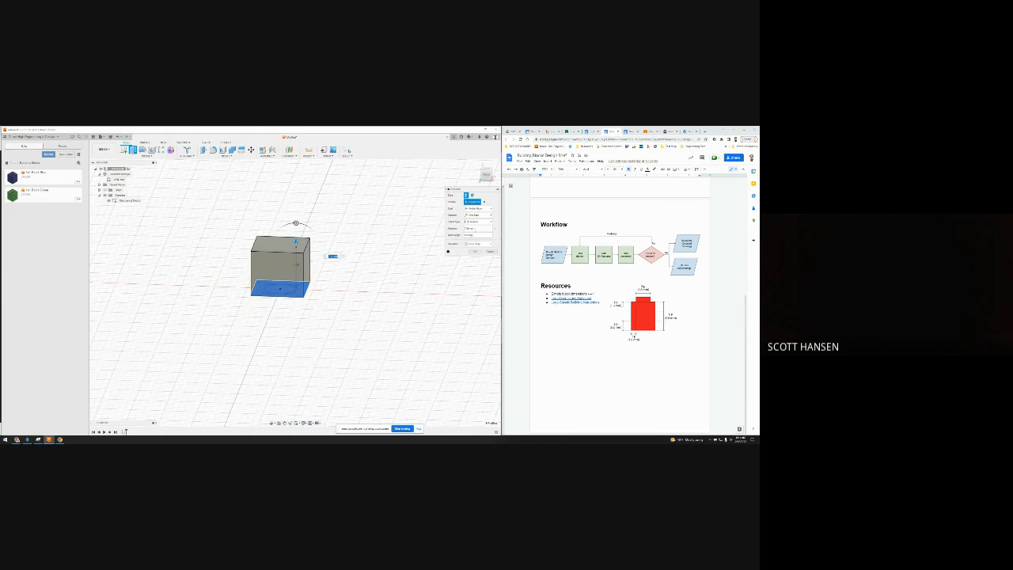
double_click(474, 229)
type("10")
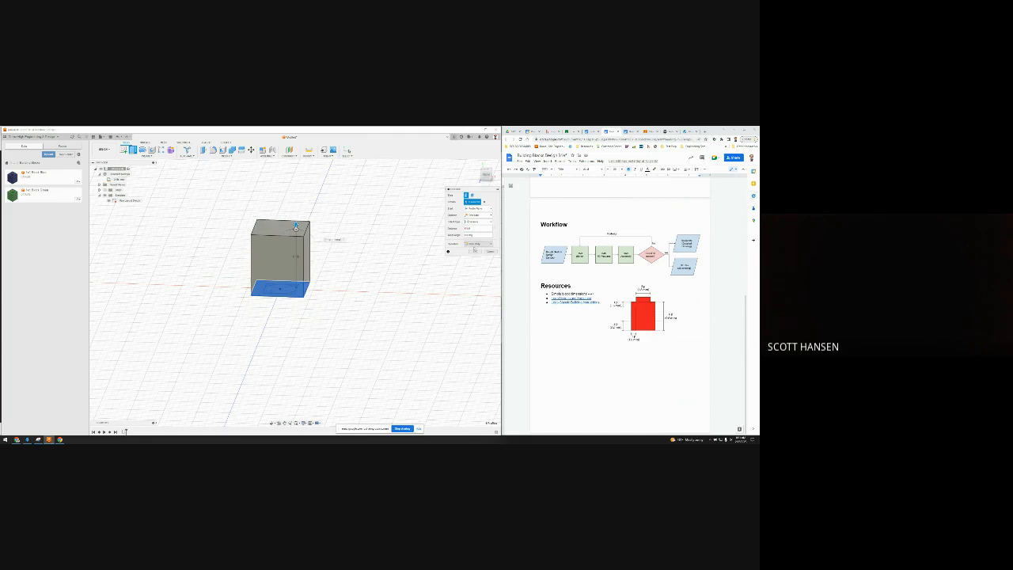
left_click(475, 252)
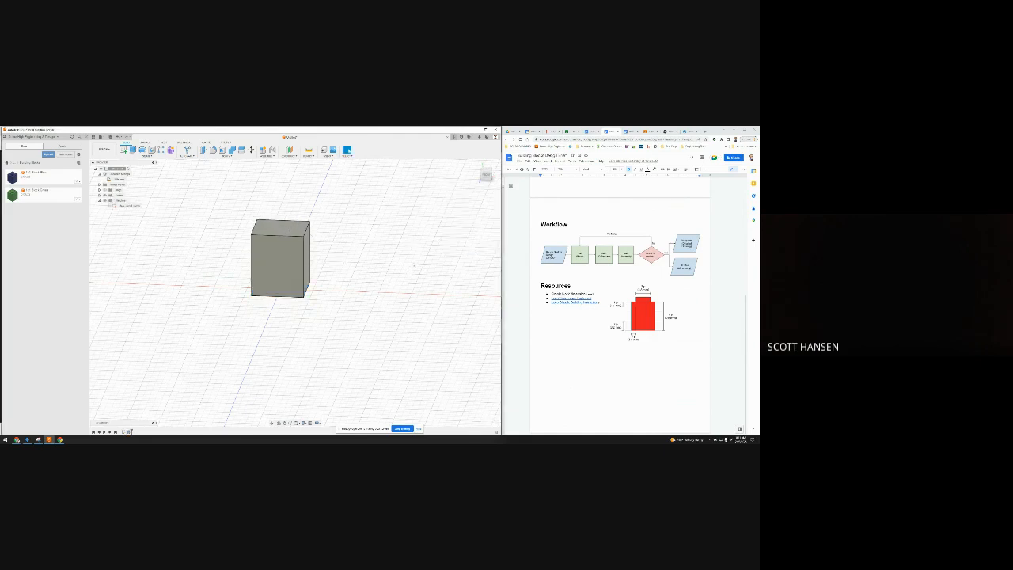
- Make the base sketch visible again under the extruded block
left_click(110, 207)
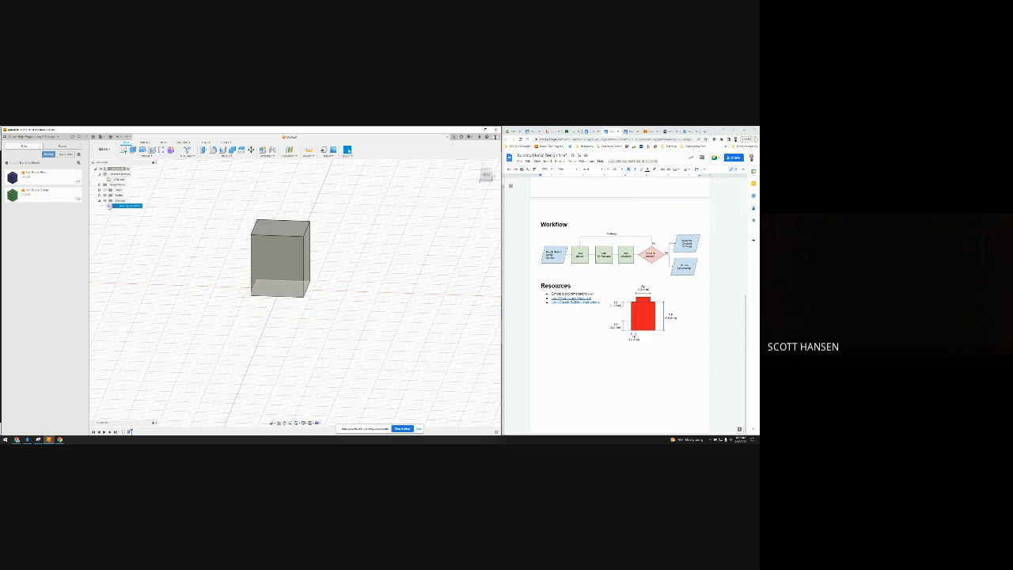
left_click(107, 207)
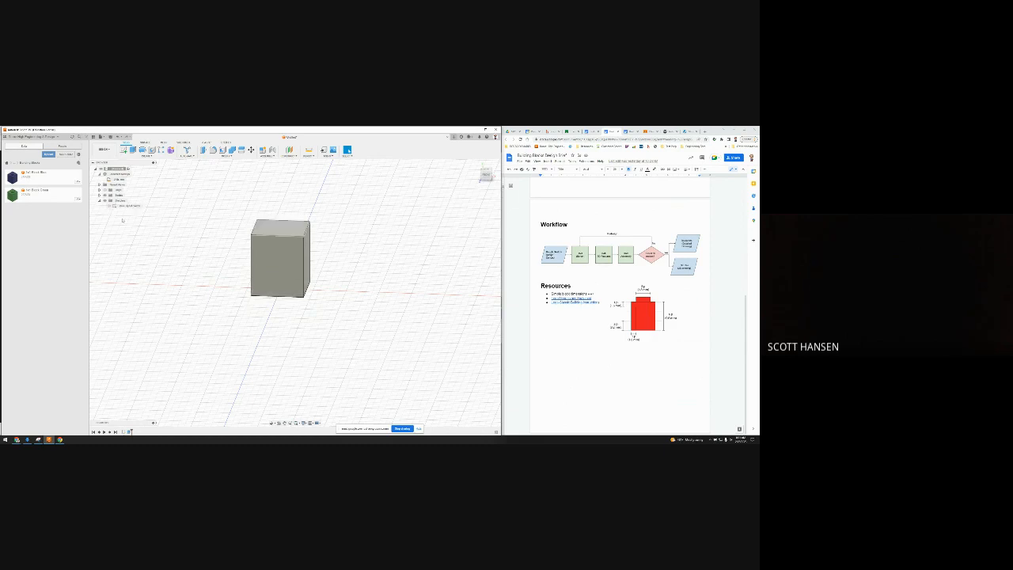
left_click(110, 207)
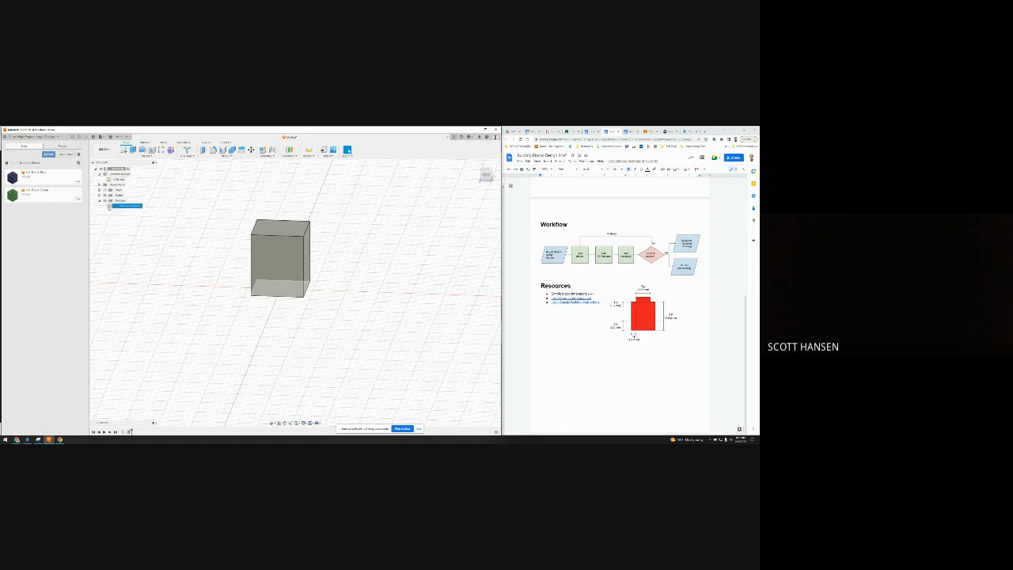
left_click(109, 207)
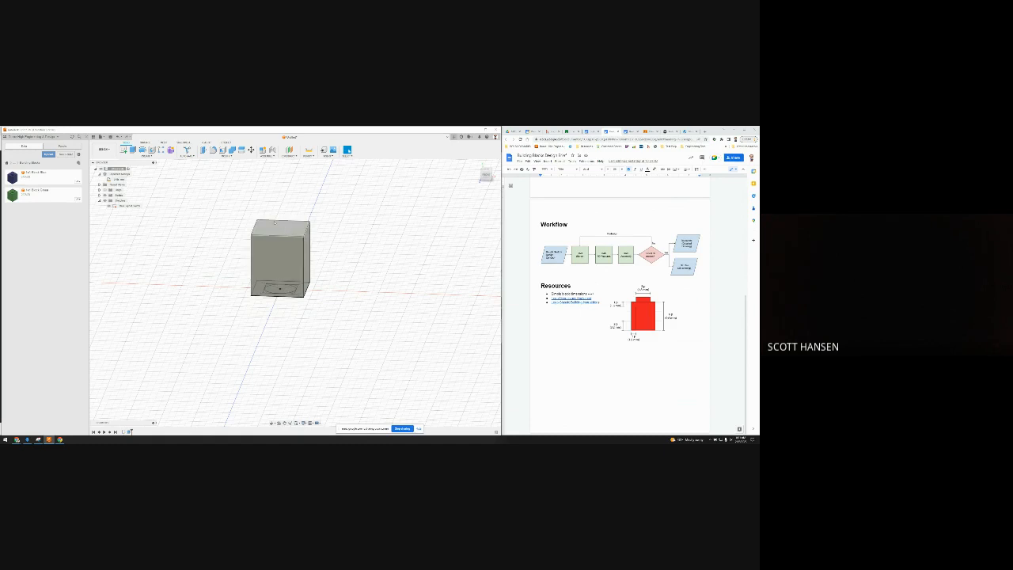
- Start a sketch on the block's top face and project the base sketch's stud circle onto it
left_click(123, 150)
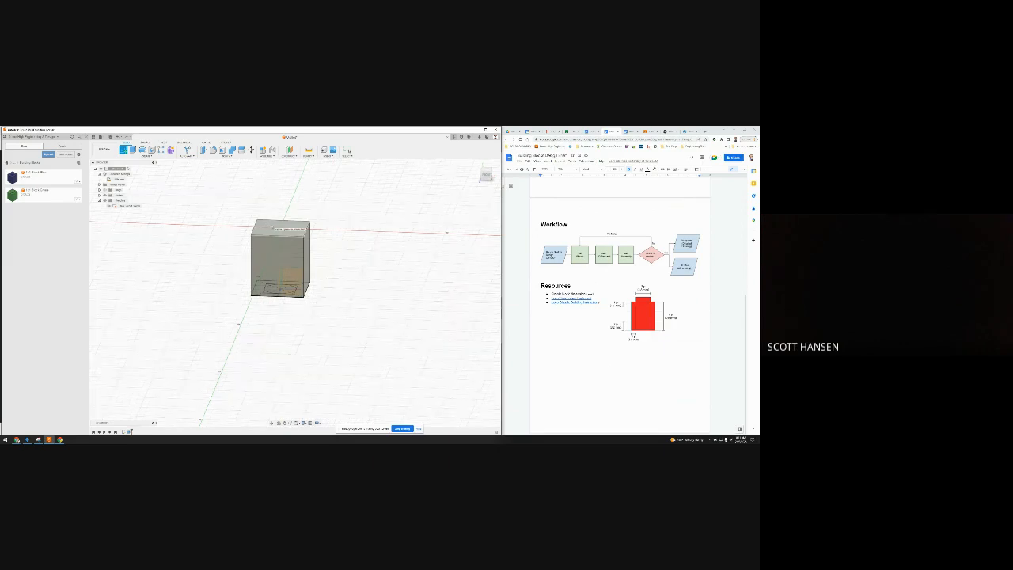
left_click(274, 228)
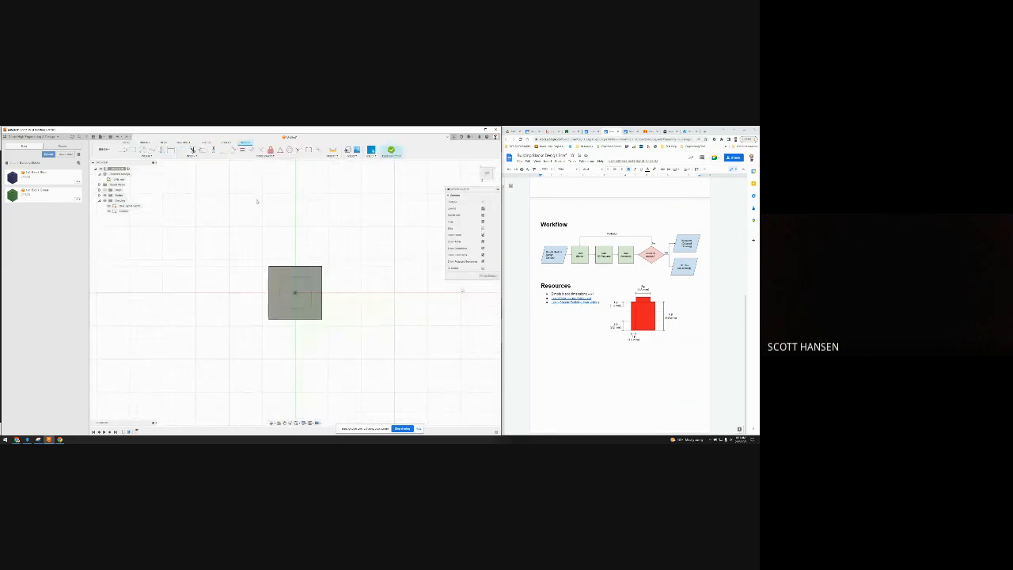
left_click(147, 155)
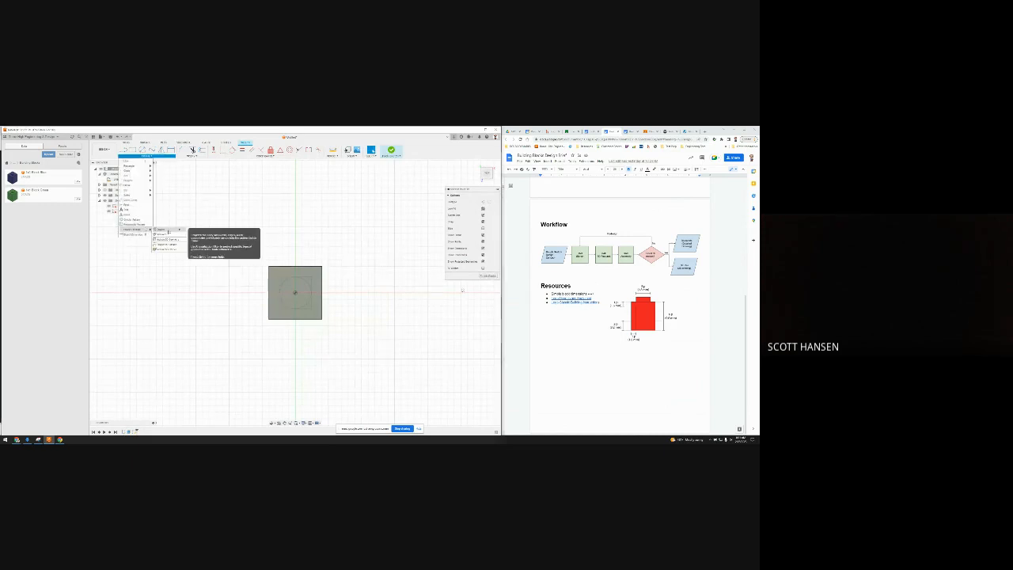
left_click(168, 232)
mouse_move(205, 250)
middle_mouse_down("shift")
mouse_move(213, 256)
mouse_move(213, 235)
mouse_move(224, 252)
middle_mouse_up("shift")
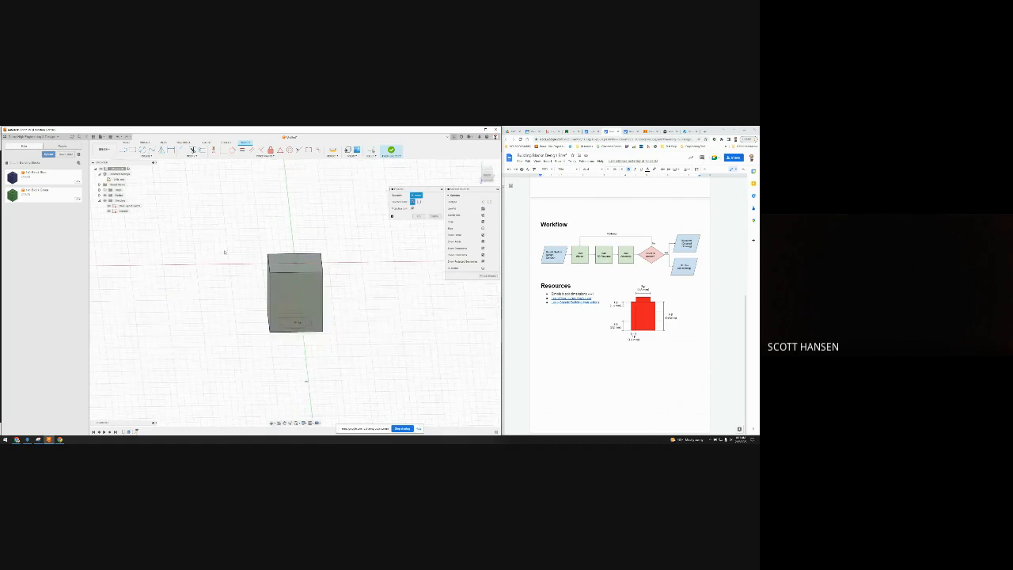
left_click(309, 327)
left_click(418, 217)
middle_click_drag(357, 244, 339, 229, "shift")
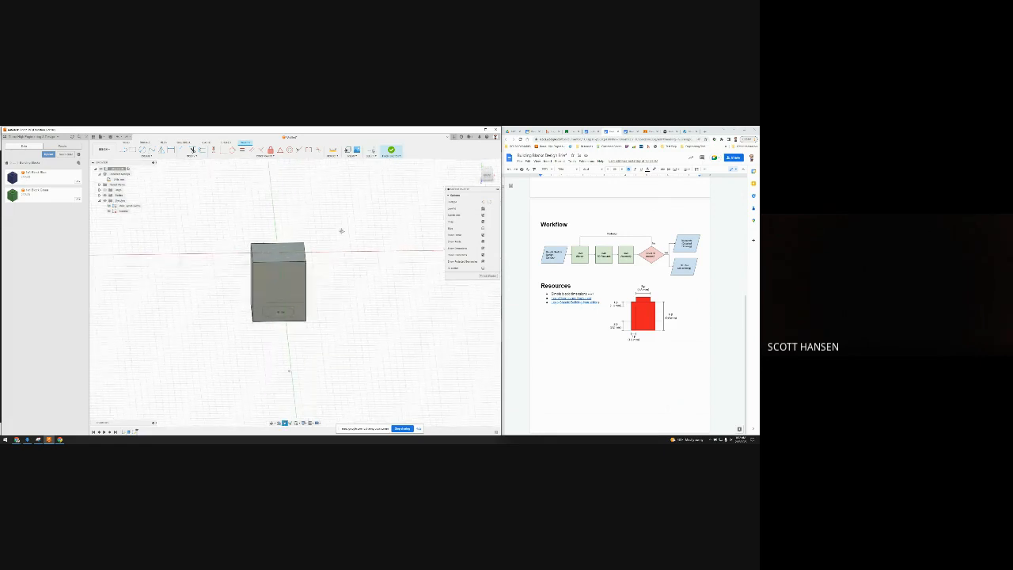
- Finish the sketch and extrude the projected circle 1.6 mm upward from the block's top face to form the stud
left_click(298, 250)
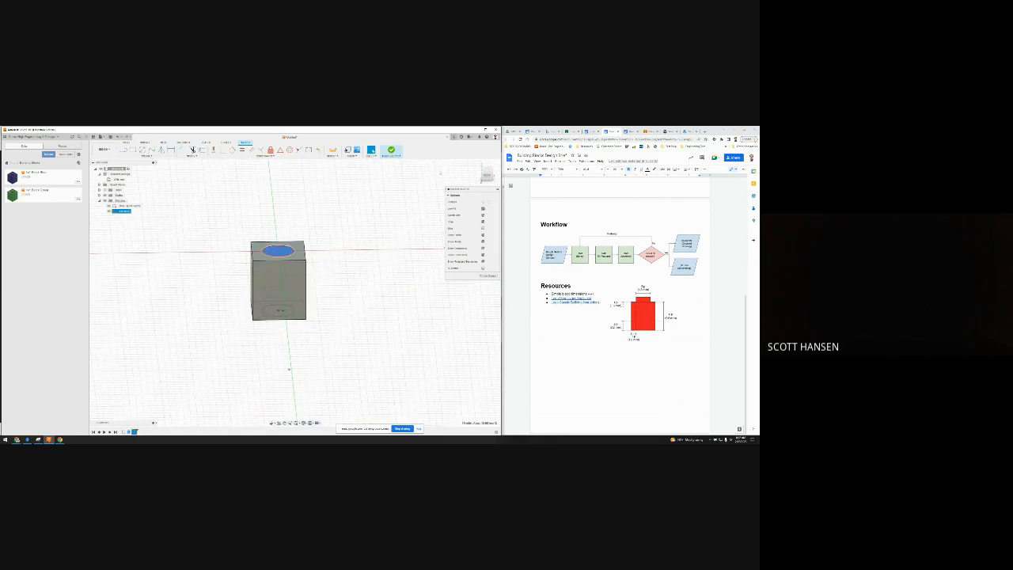
left_click(394, 152)
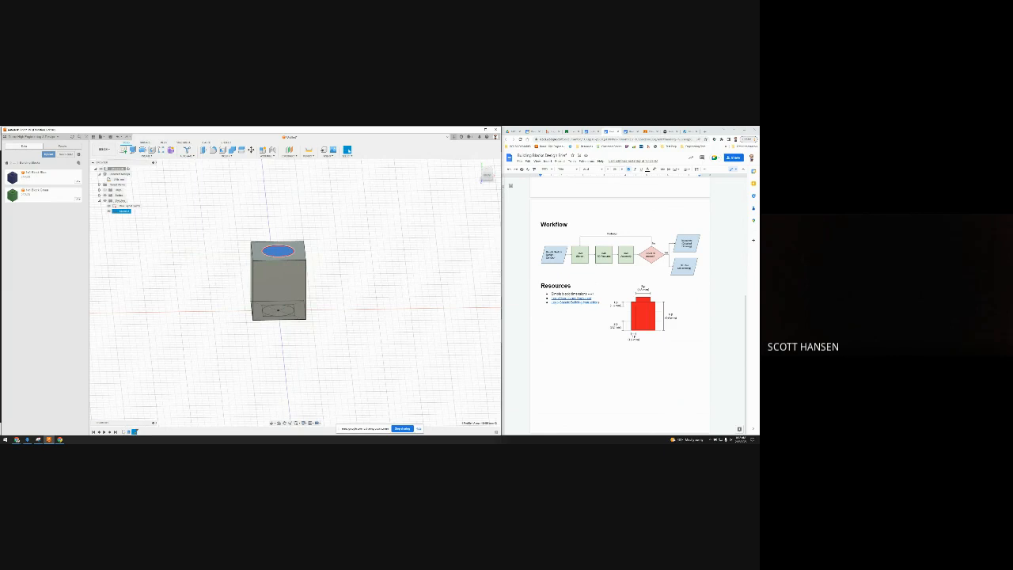
key("e")
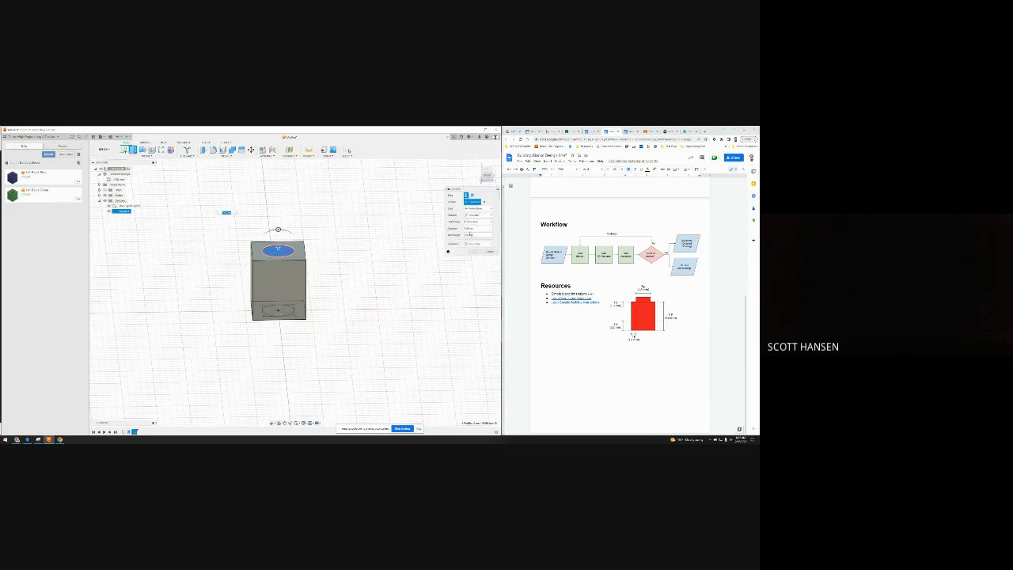
left_click(469, 229)
double_click(470, 228)
type("1.6")
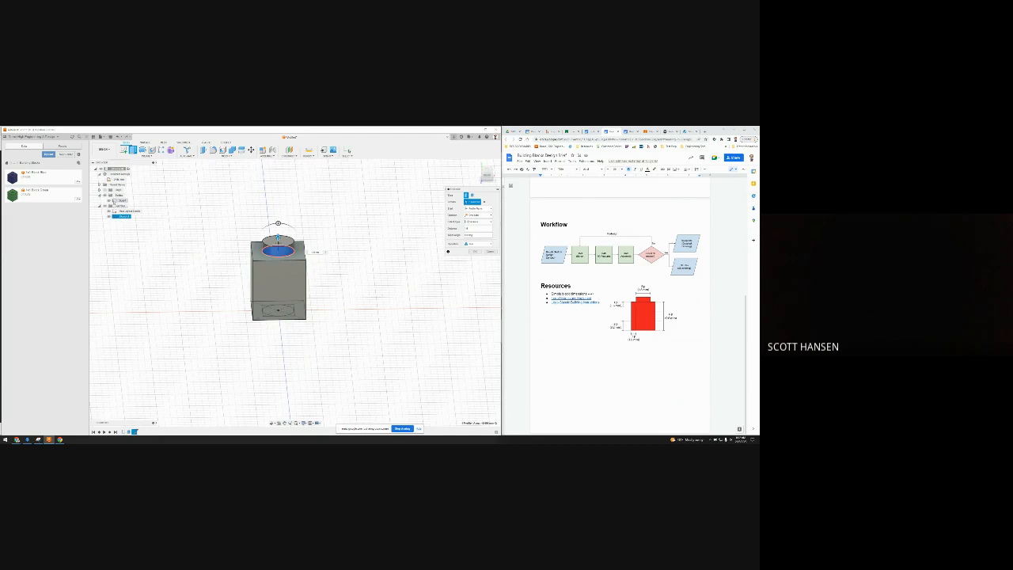
left_click(475, 252)
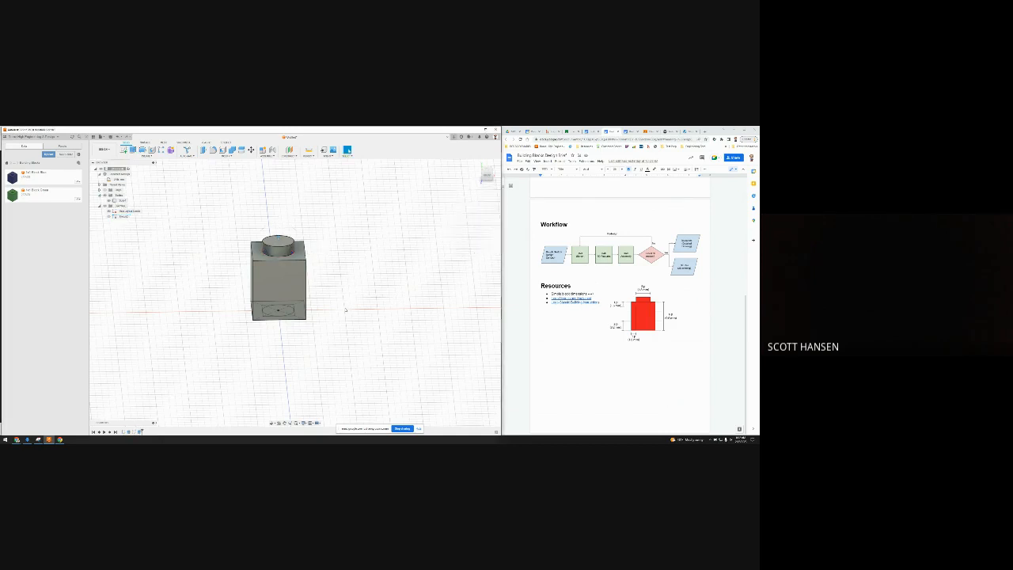
- Begin an extruded cut of the base sketch's circle from the block's underside up into the body
mouse_move(345, 310)
middle_mouse_down("shift")
mouse_move(344, 269)
mouse_move(282, 279)
mouse_move(277, 305)
mouse_move(276, 296)
middle_mouse_up("shift")
left_click(275, 307)
left_click(395, 296)
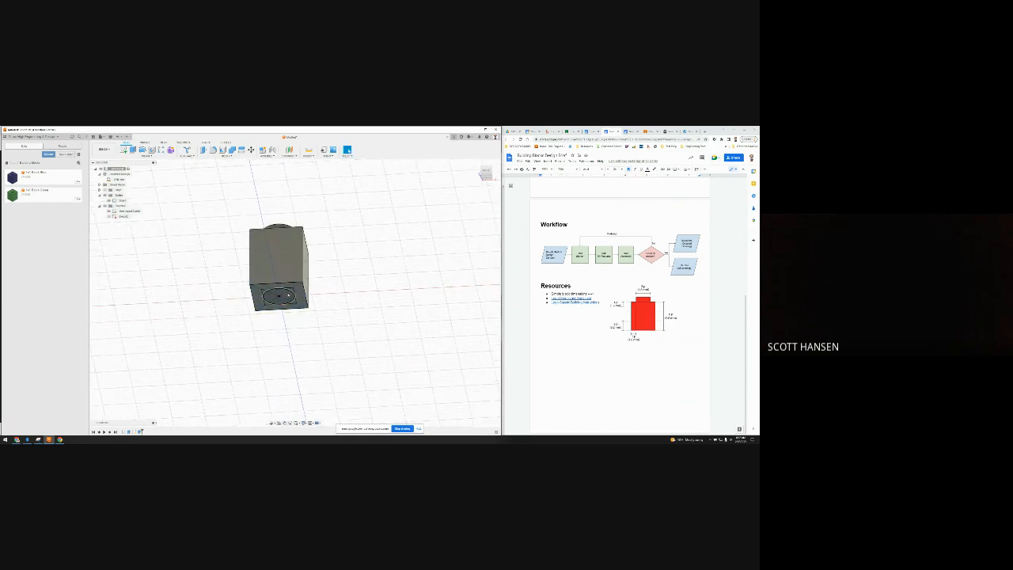
left_click(280, 298)
middle_click_drag(353, 269, 356, 253, "shift")
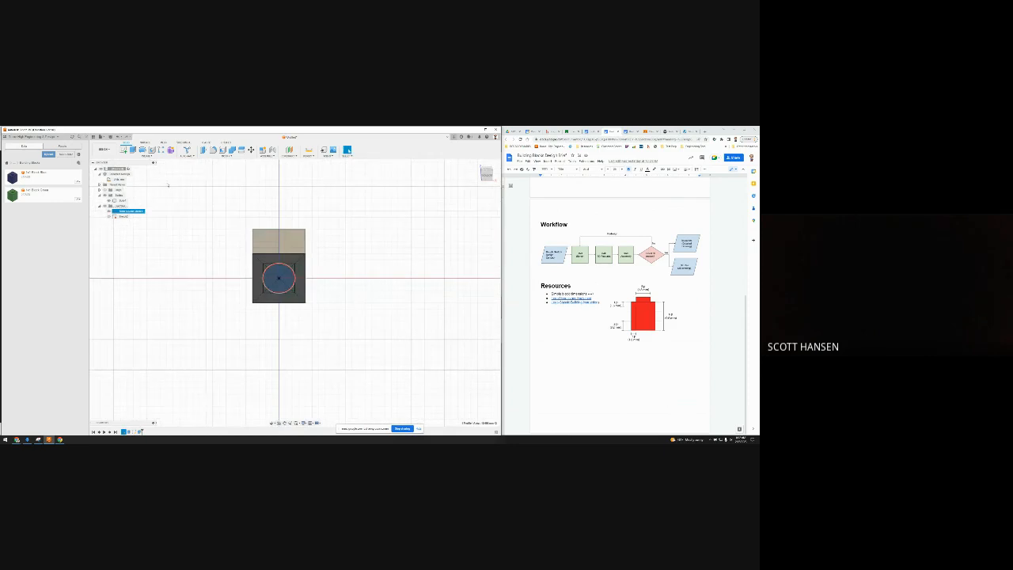
left_click(133, 150)
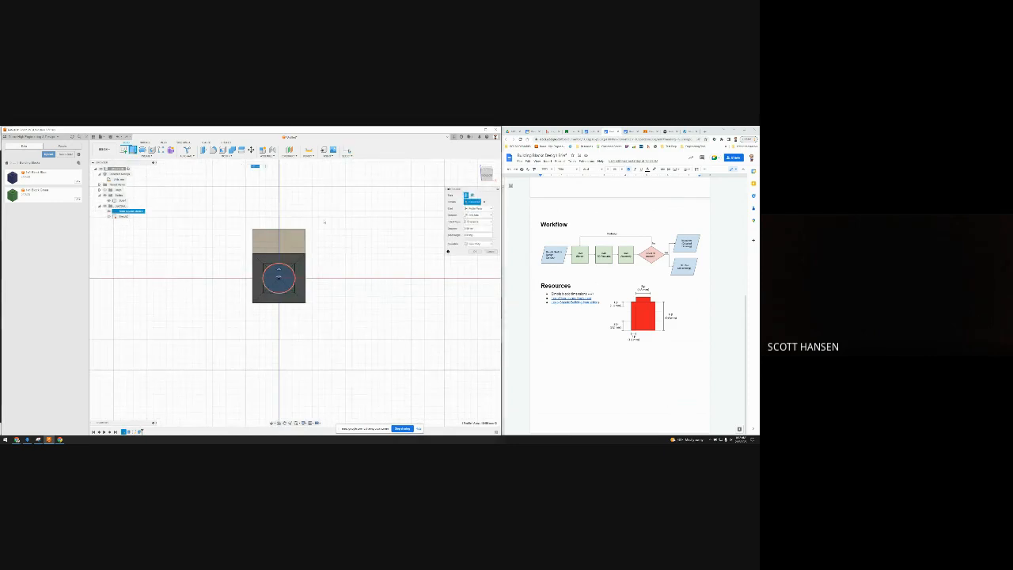
middle_click_drag(323, 226, 321, 252, "shift")
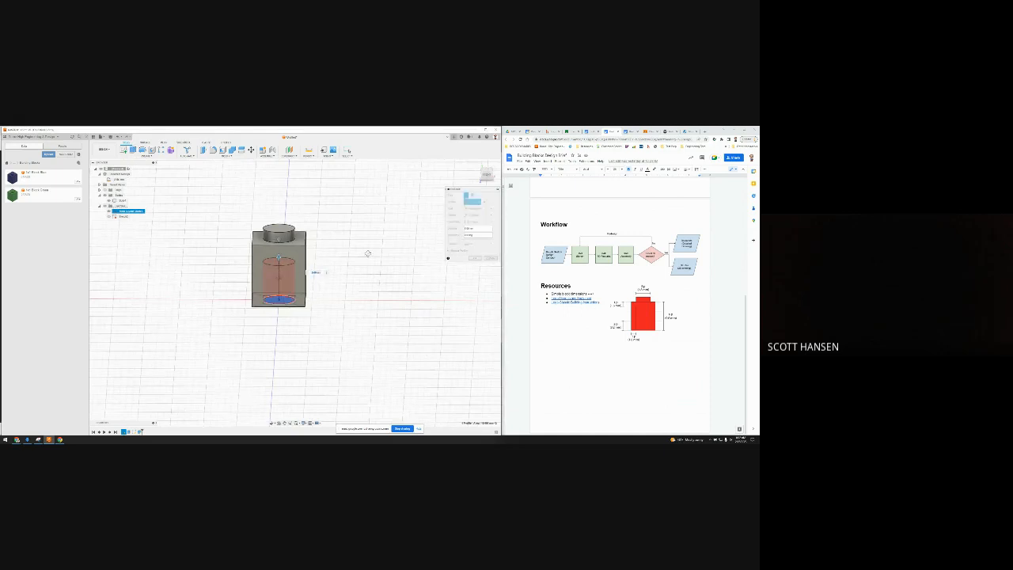
middle_click_drag(367, 251, 365, 222, "shift")
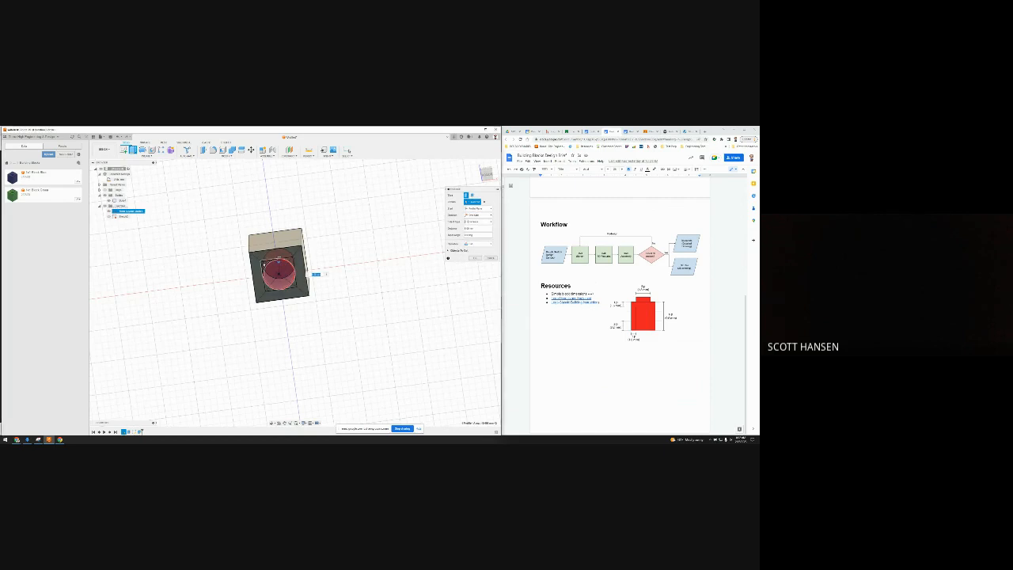
- Add the four corner regions around the circle to the cut profiles so the cut covers the whole inner square
left_click(263, 263)
left_click(291, 260)
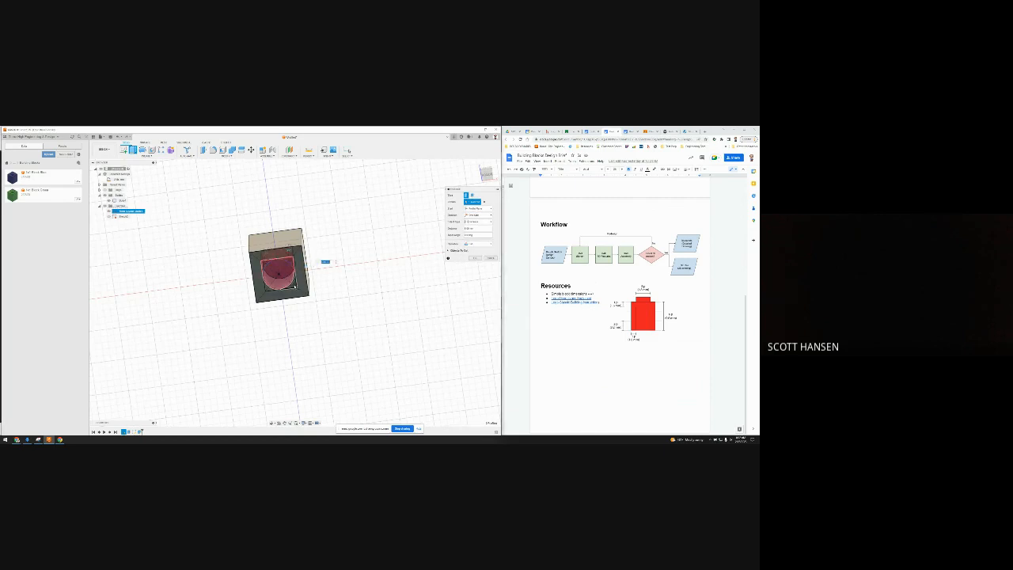
left_click(294, 286)
left_click(268, 290)
- Set the pocket cut's extent to the block's top face with an offset from that face, and apply the cut
middle_click_drag(374, 217, 361, 258, "shift")
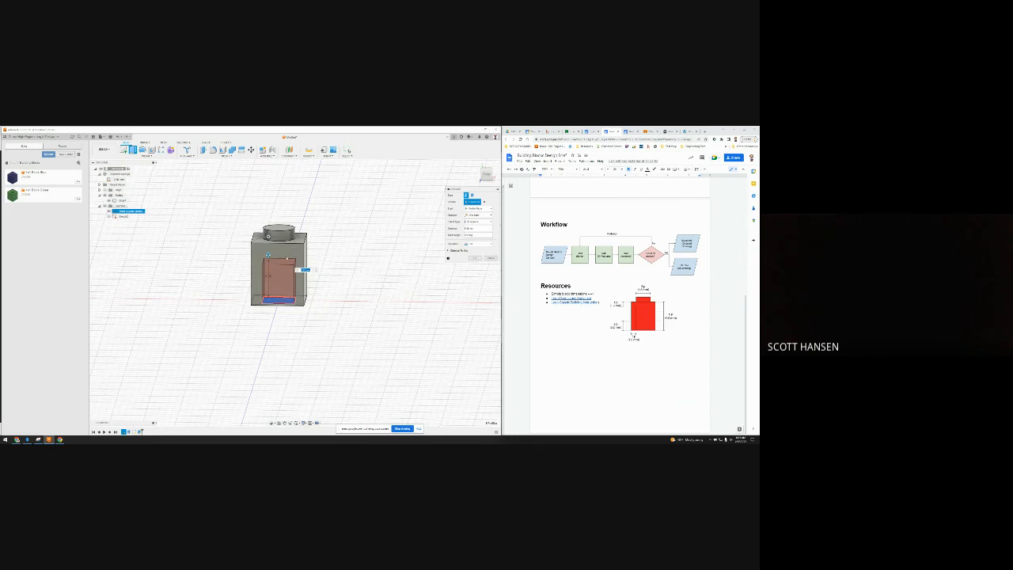
mouse_move(268, 255)
left_mouse_down()
mouse_move(269, 202)
mouse_move(267, 256)
left_mouse_up()
left_click(475, 222)
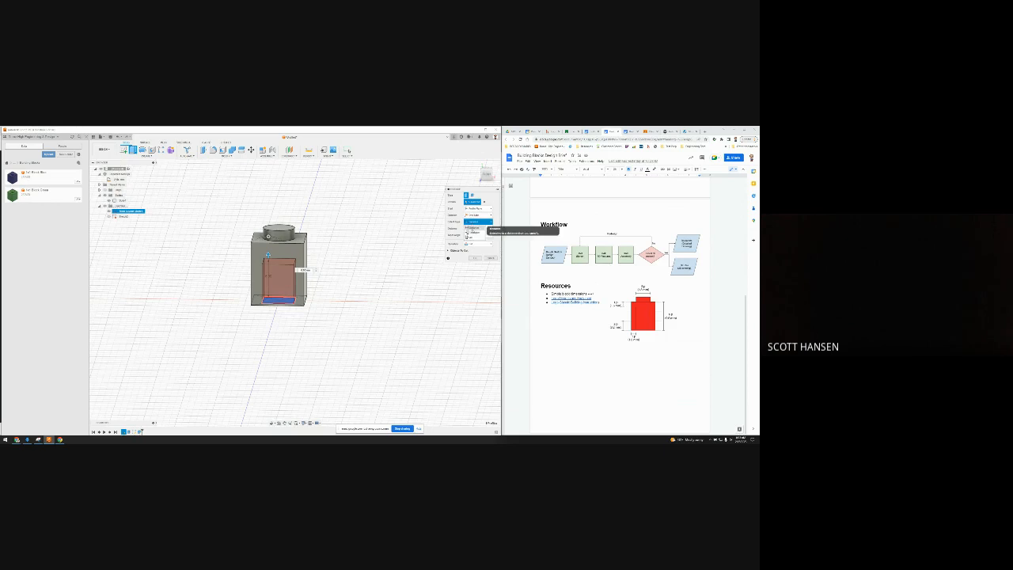
left_click(479, 209)
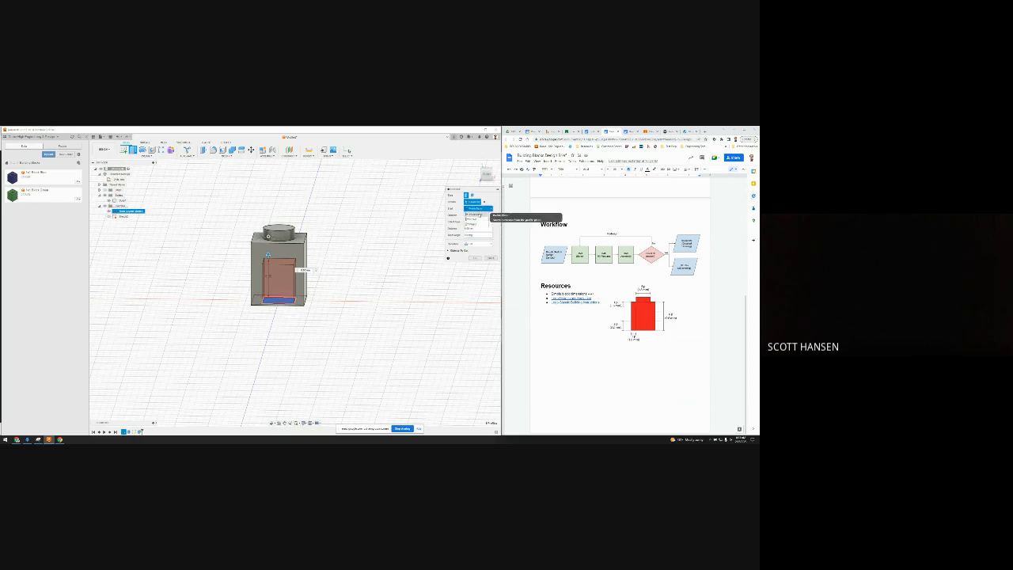
left_click(468, 220)
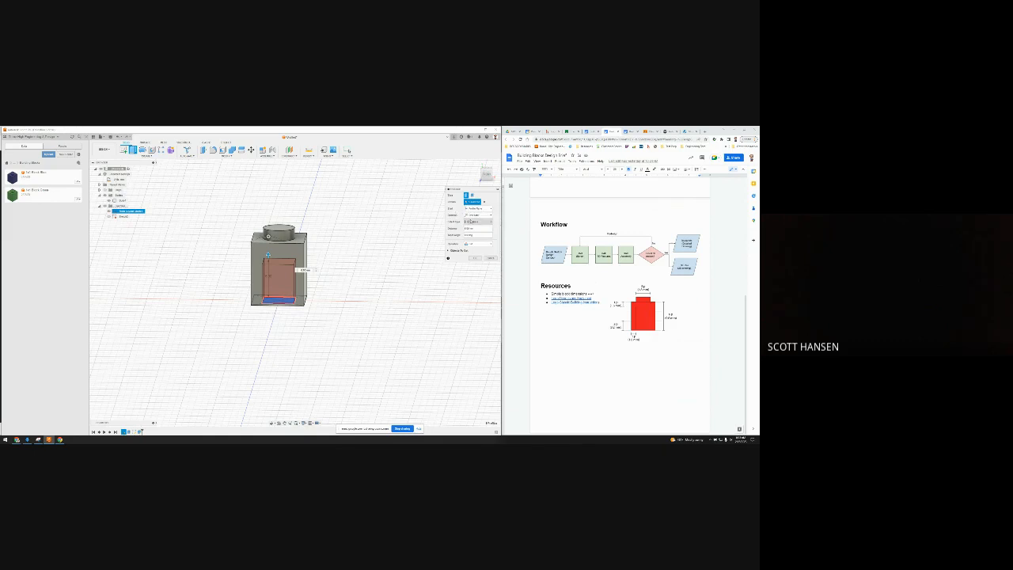
left_click(473, 221)
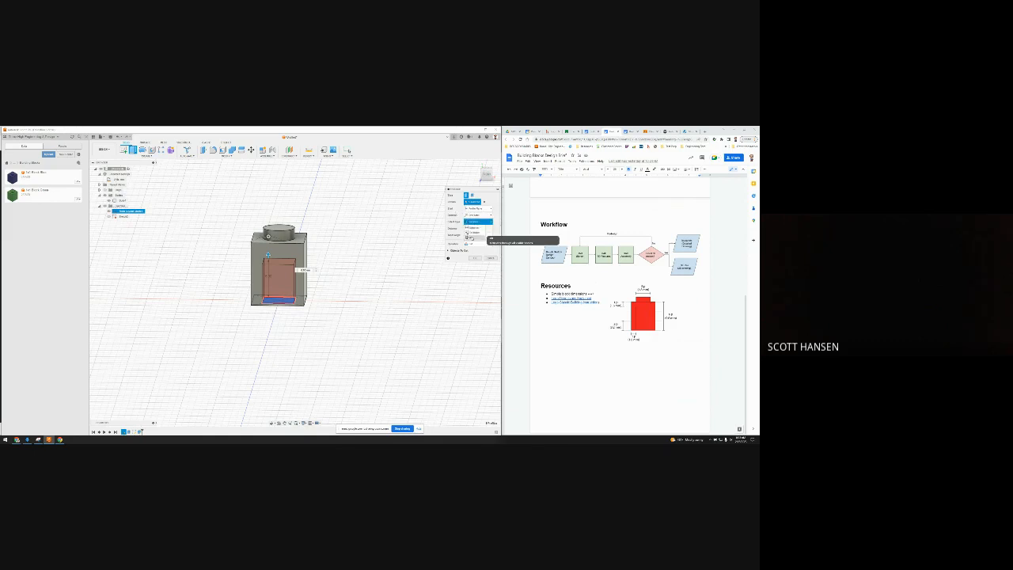
left_click(474, 234)
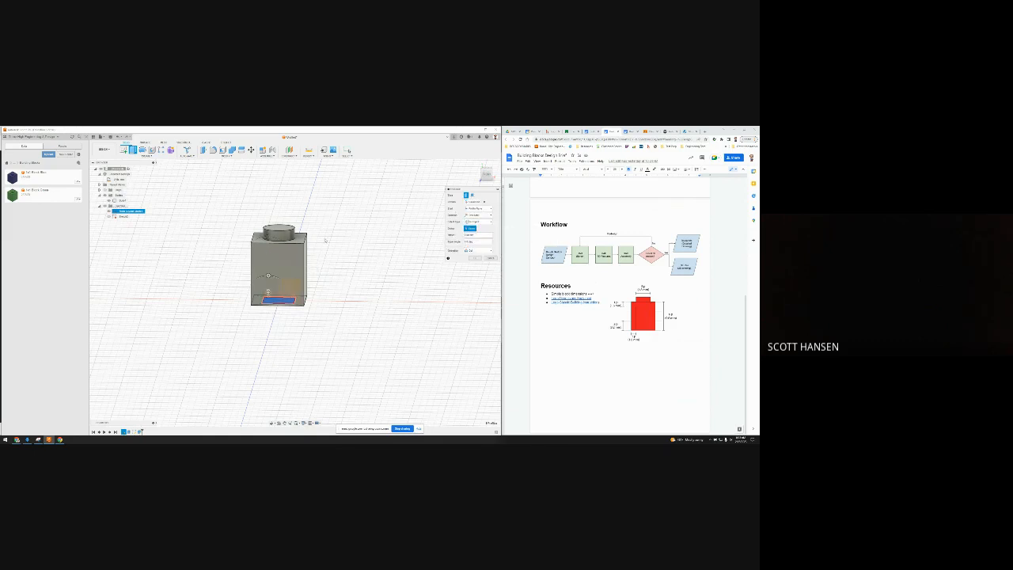
left_click(300, 242)
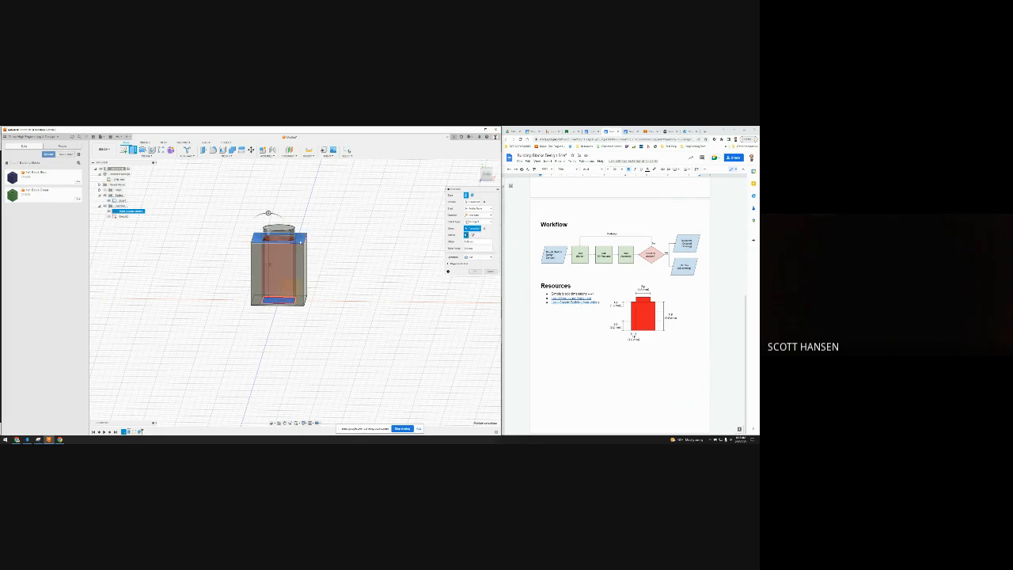
middle_click_drag(363, 296, 365, 250, "shift")
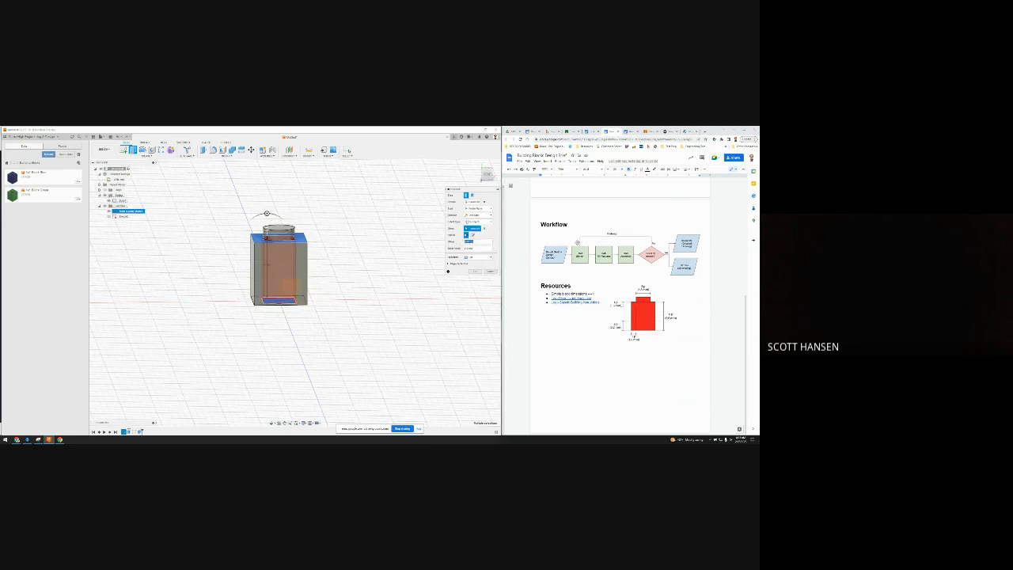
key("Return")
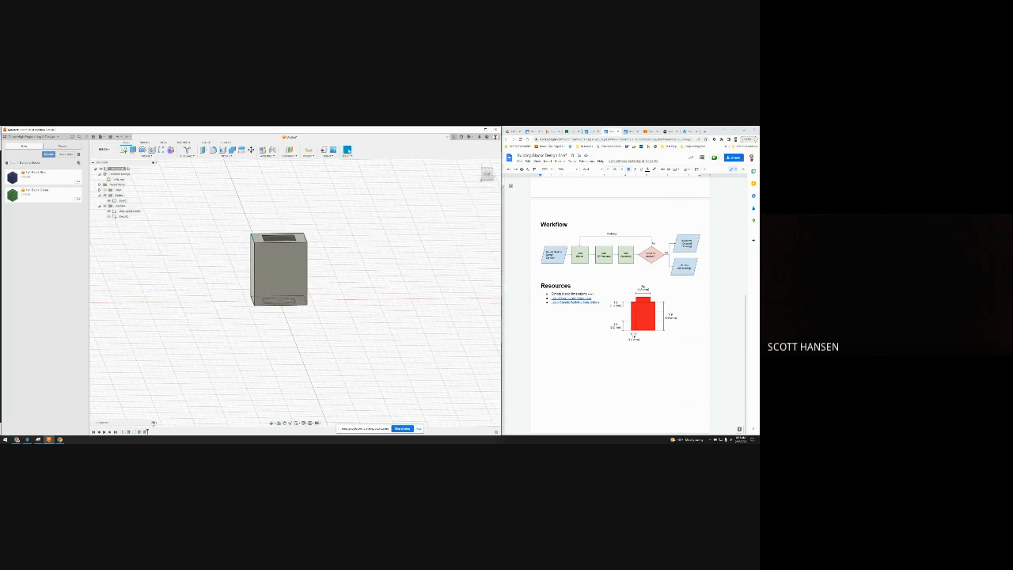
- Edit the pocket cut's offset direction so that it stops inside the body, below the block's top face
double_click(145, 432)
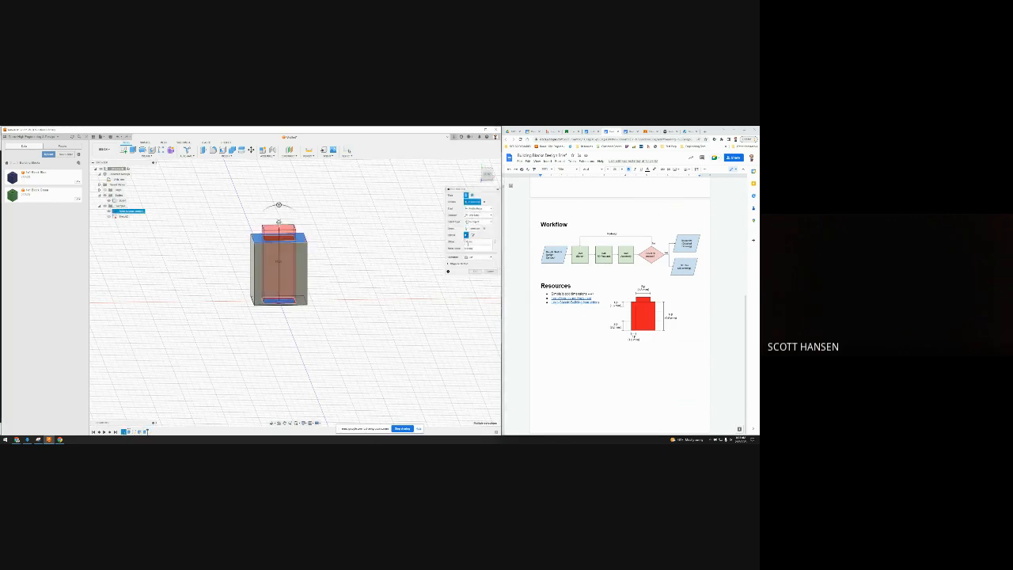
left_click_drag(278, 223, 279, 243)
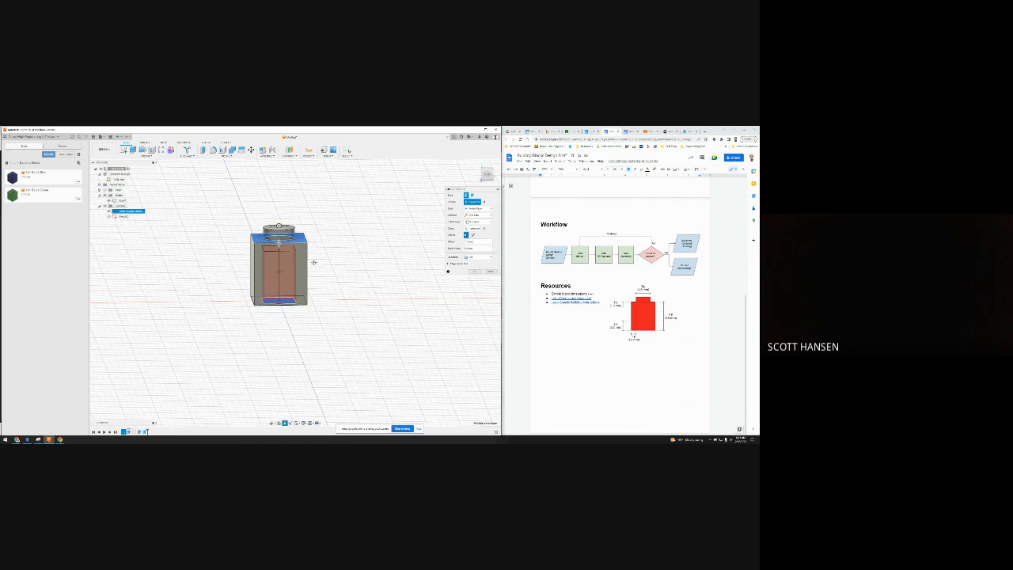
middle_click_drag(309, 269, 298, 250, "shift")
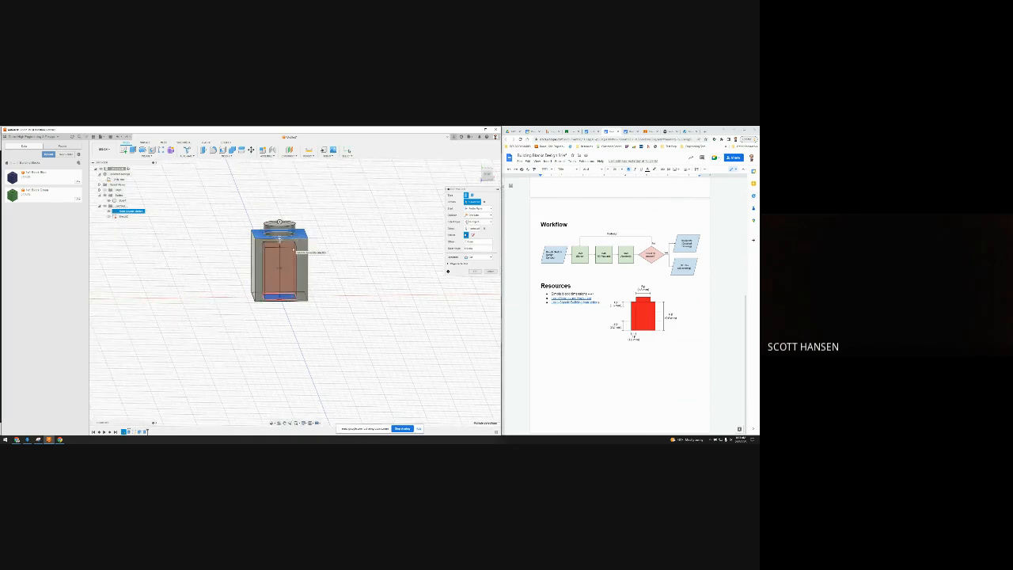
middle_click_drag(320, 256, 329, 236, "shift")
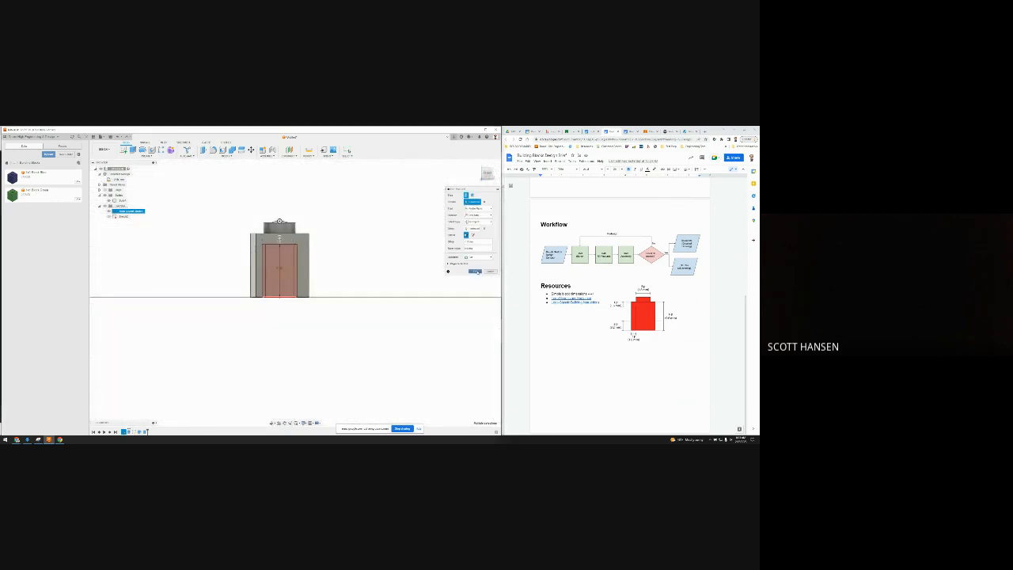
left_click(477, 272)
- Create a section analysis through the middle of the block on the vertical XY origin plane
middle_click_drag(419, 283, 372, 273, "shift")
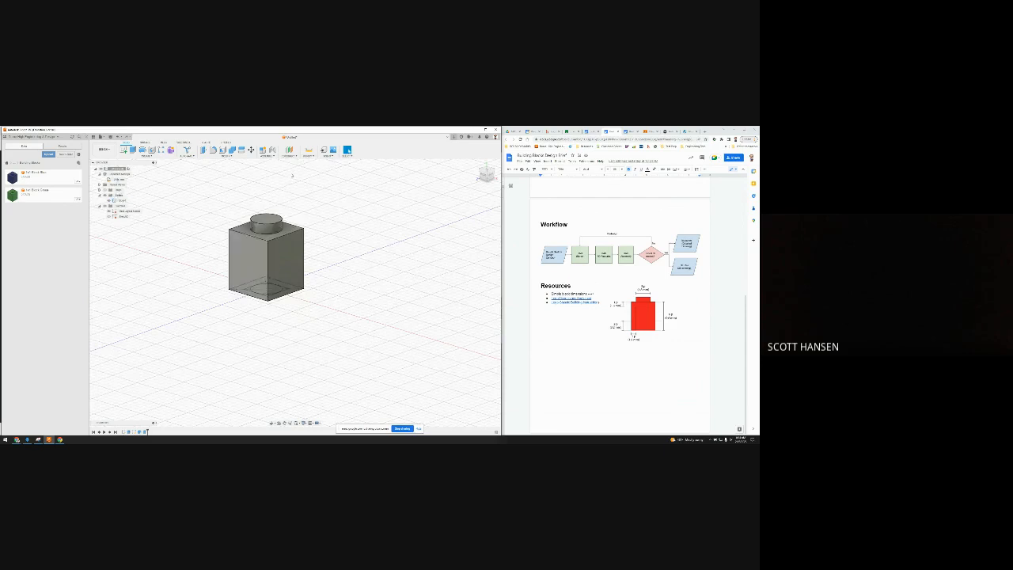
left_click(307, 156)
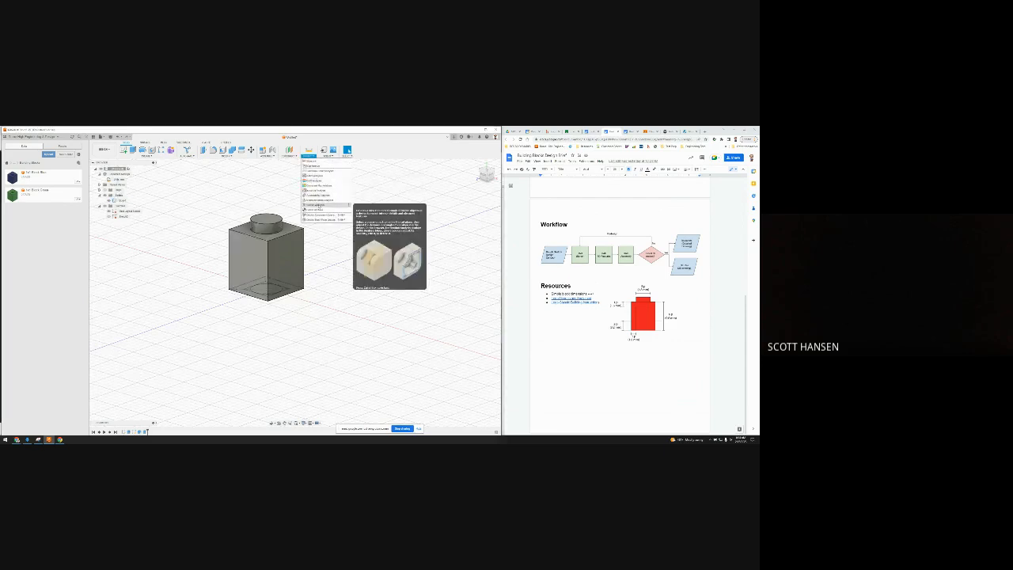
left_click(313, 180)
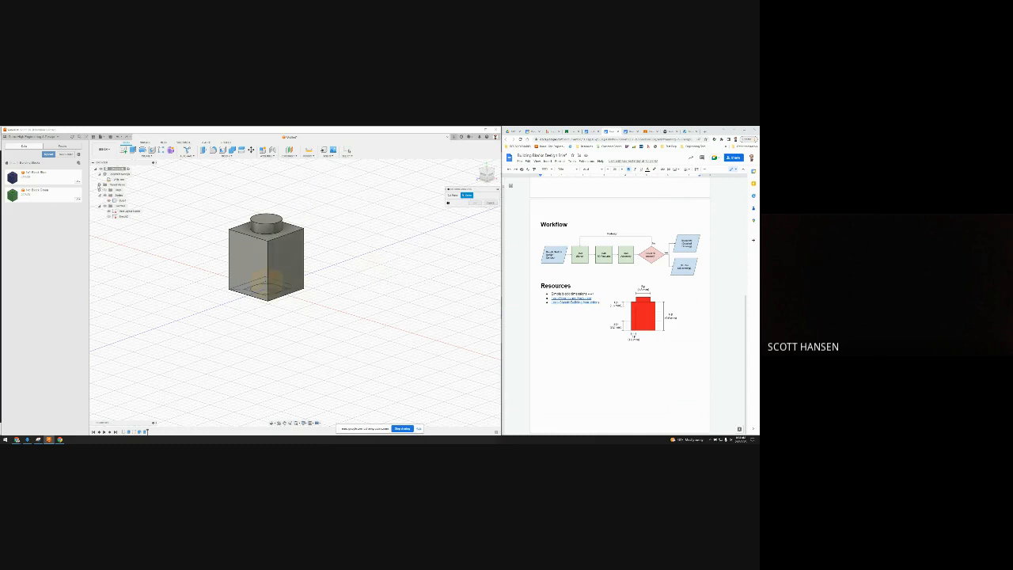
left_click(99, 190)
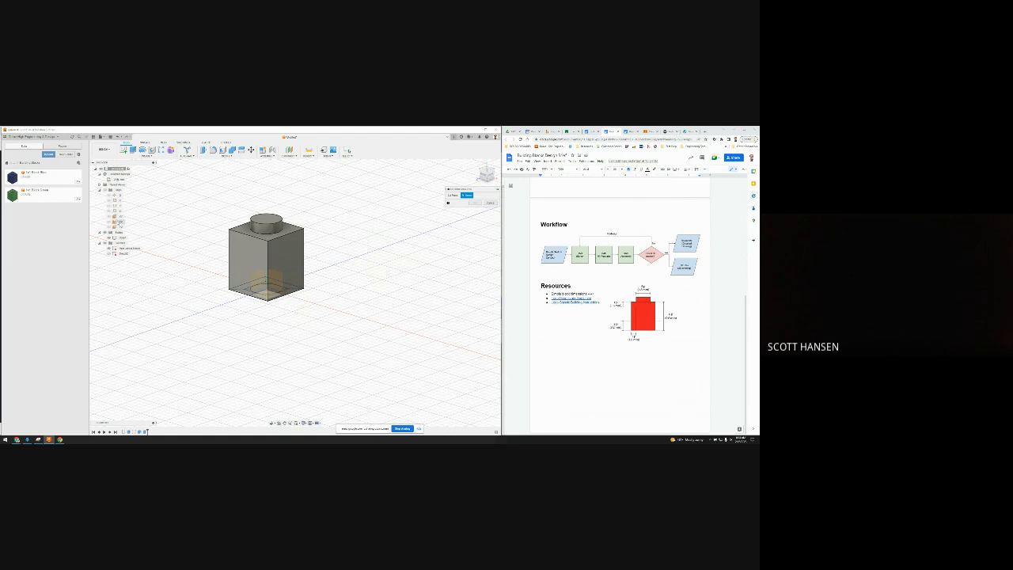
left_click(119, 216)
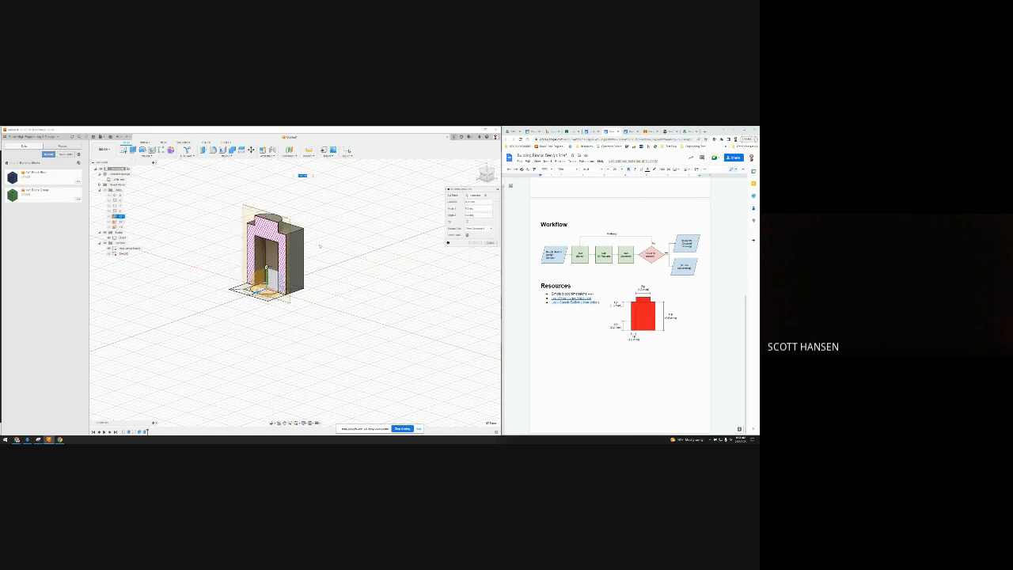
key("Return")
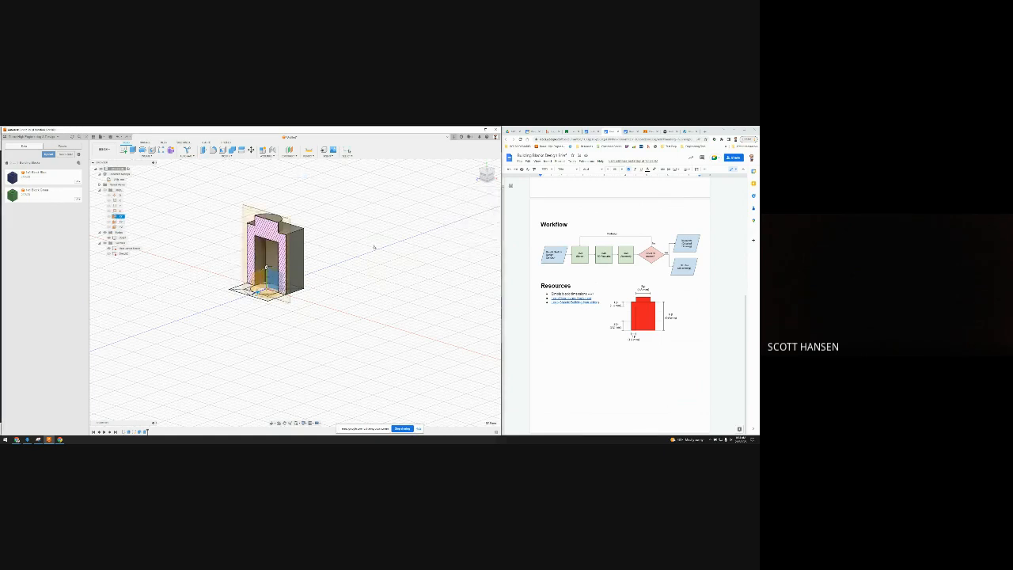
mouse_move(304, 248)
middle_mouse_down("shift")
mouse_move(323, 244)
mouse_move(237, 238)
middle_mouse_up("shift")
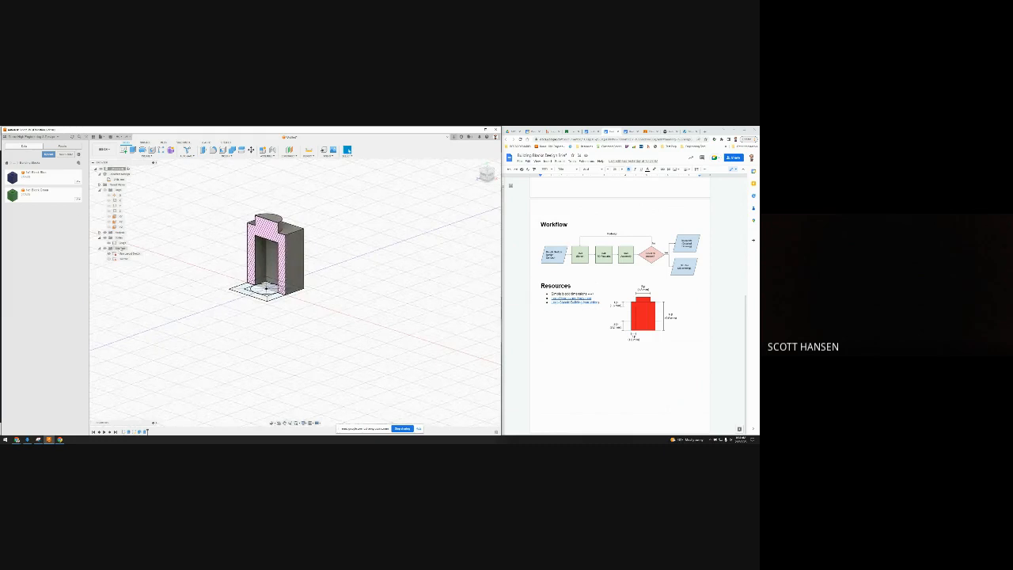
- Reopen the section analysis settings and accept them, and hide the section so the whole block shows
left_click(100, 233)
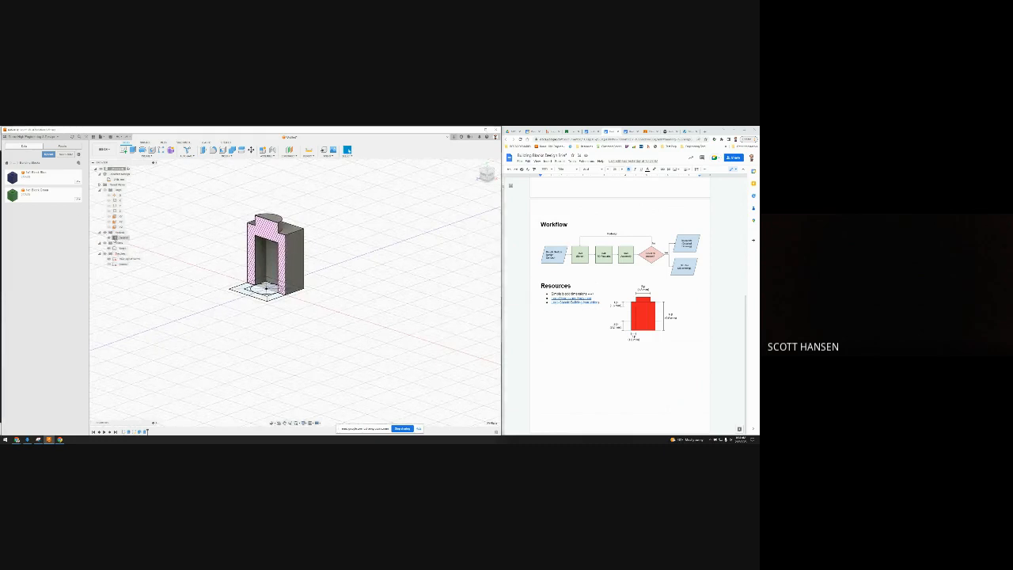
double_click(121, 237)
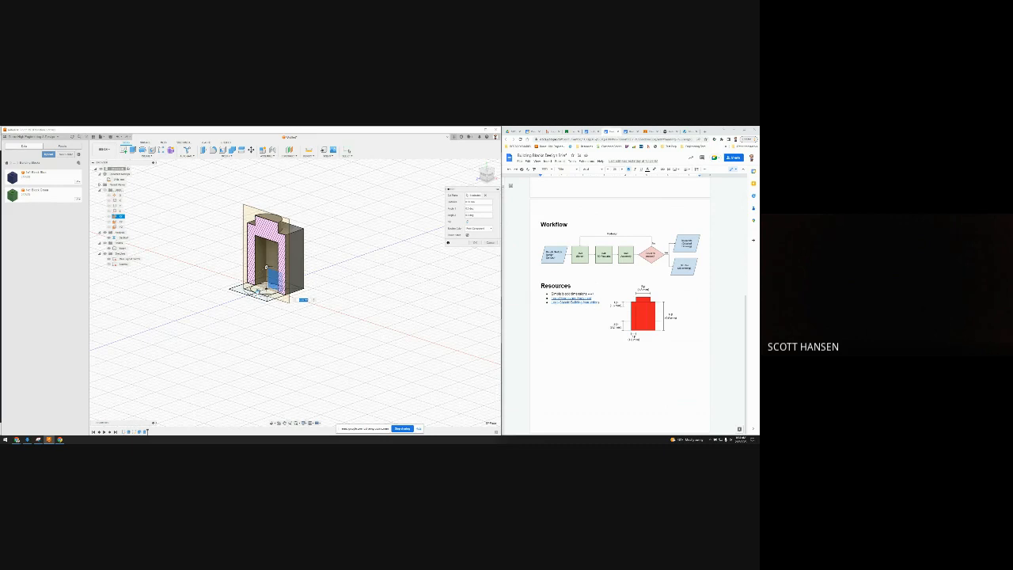
mouse_move(258, 293)
left_mouse_down()
mouse_move(241, 298)
mouse_move(258, 293)
left_mouse_up()
left_click(475, 243)
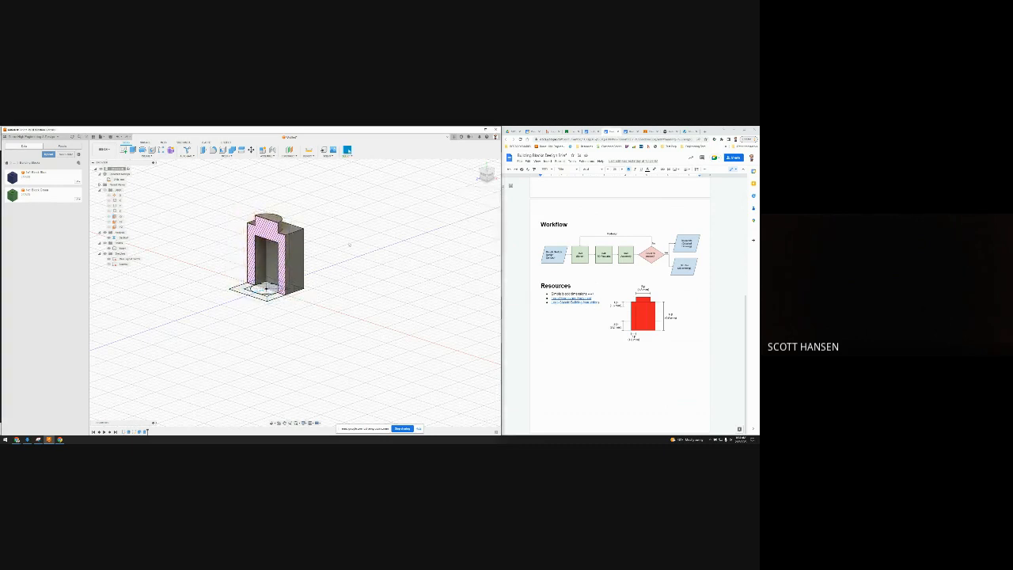
left_click(114, 238)
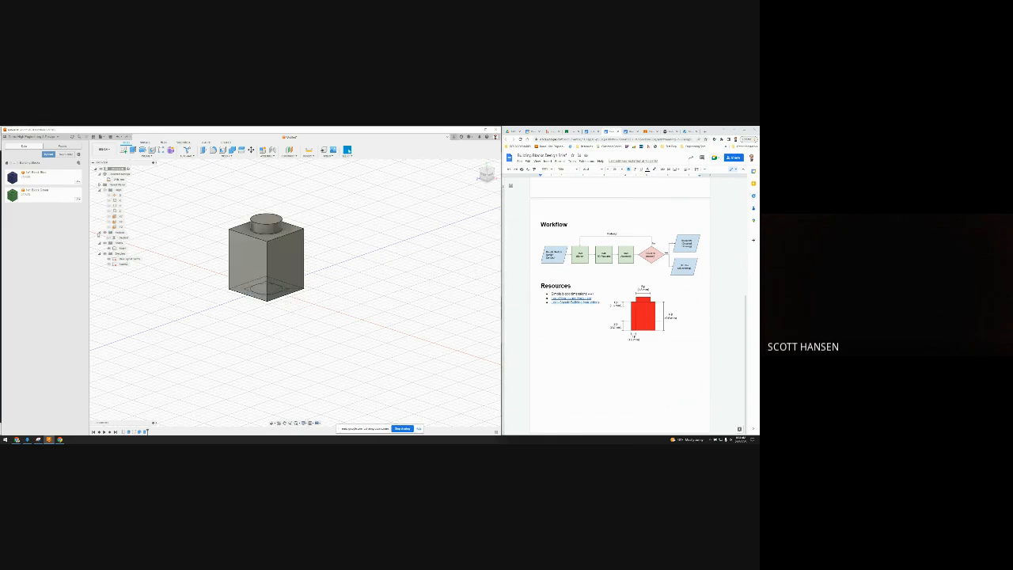
left_click(99, 232)
- Rename the block's body
mouse_move(254, 232)
middle_mouse_down("shift")
mouse_move(257, 188)
mouse_move(241, 235)
middle_mouse_up("shift")
middle_click_drag(266, 282, 380, 230, "shift")
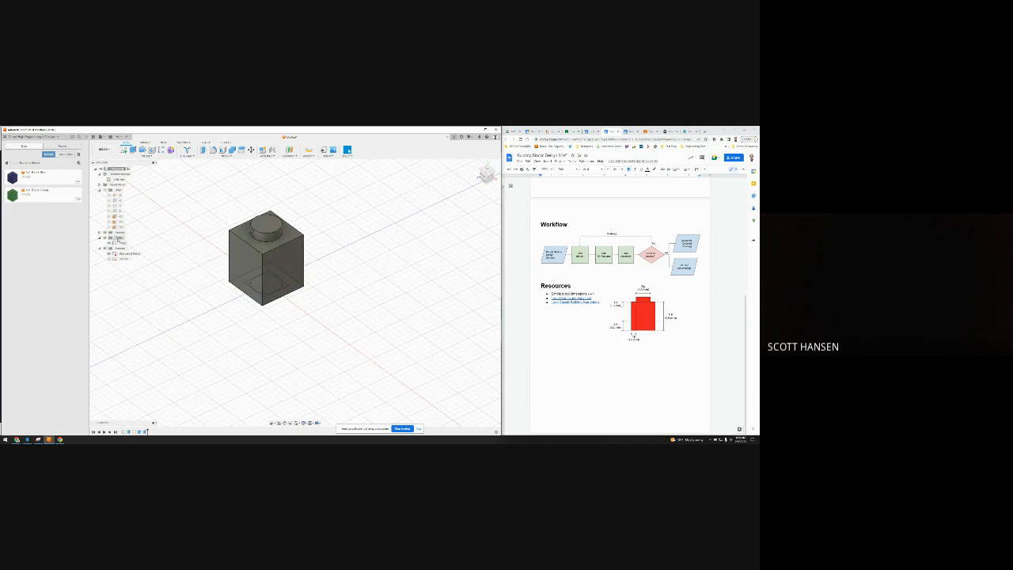
right_click(119, 242)
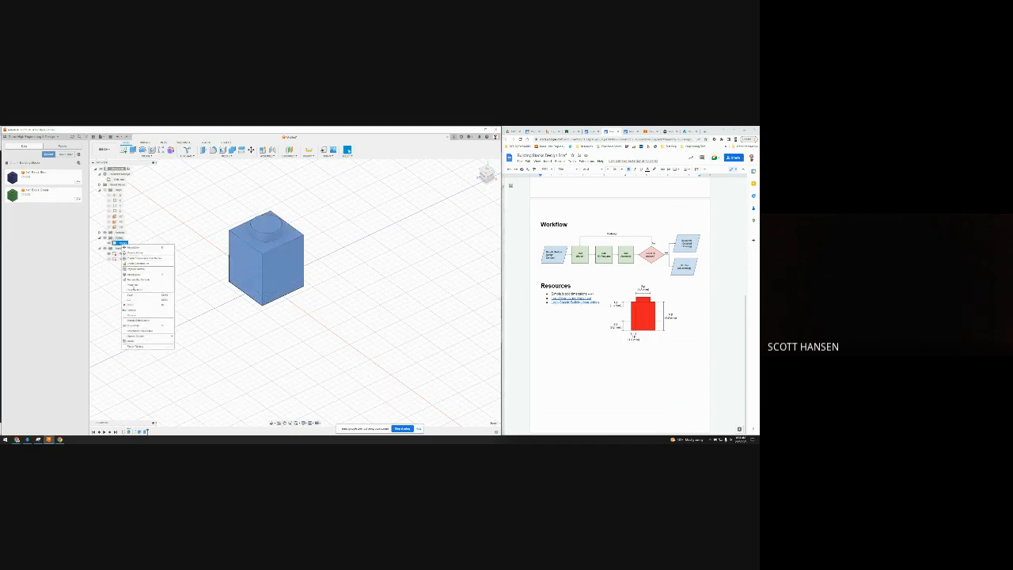
left_click(184, 292)
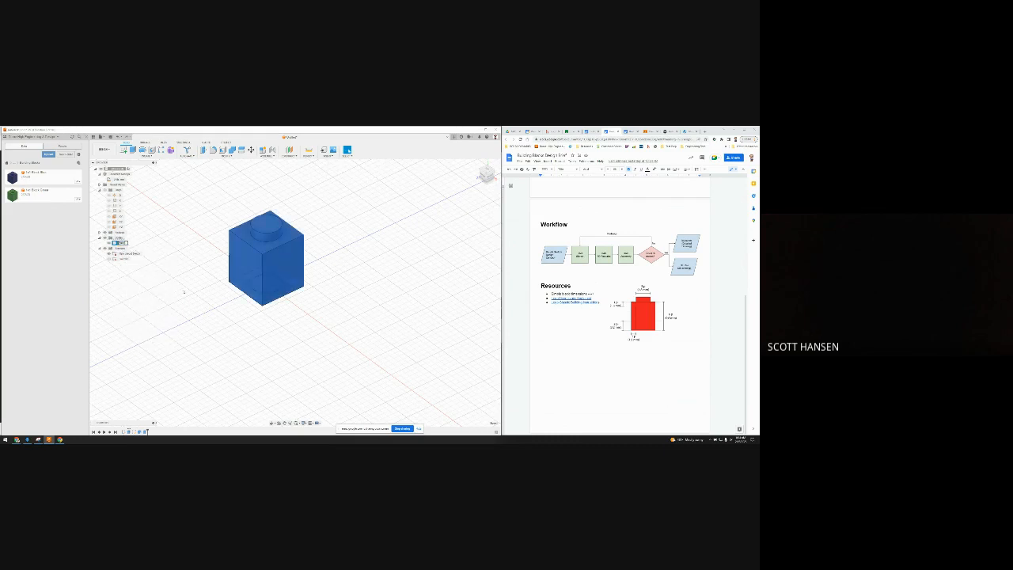
key("Return")
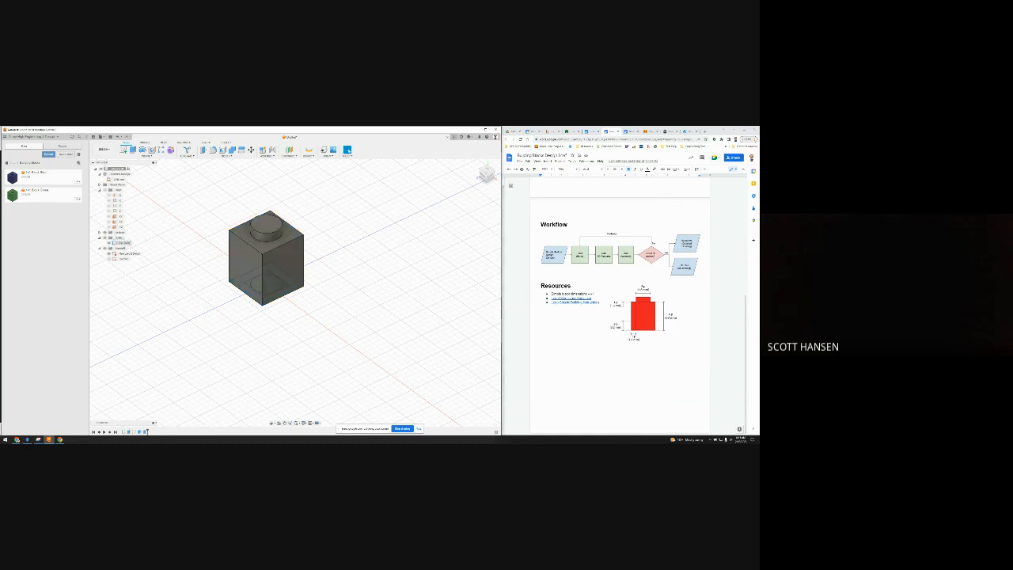
- Assign the ABS Plastic physical material from the Plastic library to the block's body
right_click(122, 243)
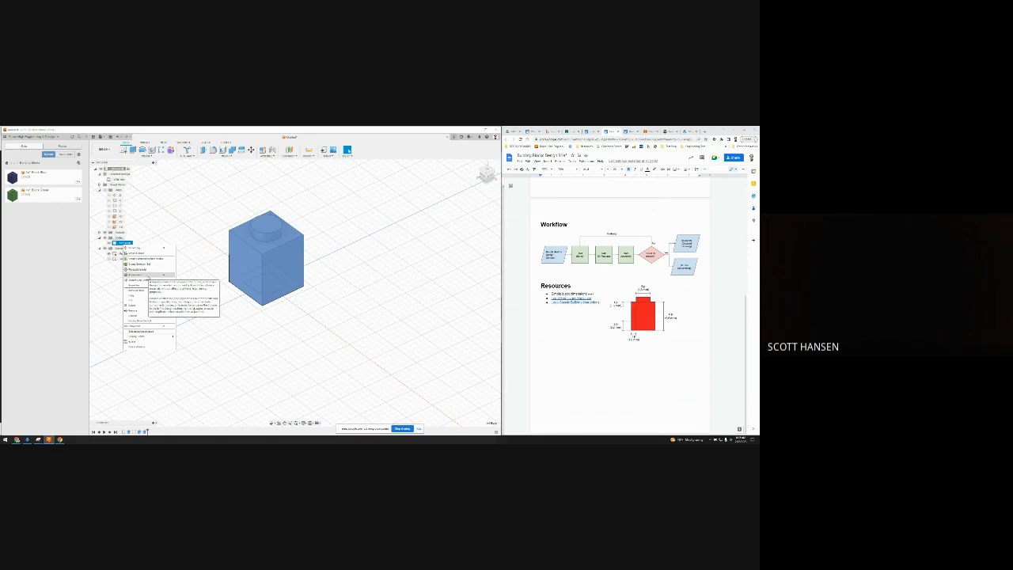
left_click(148, 270)
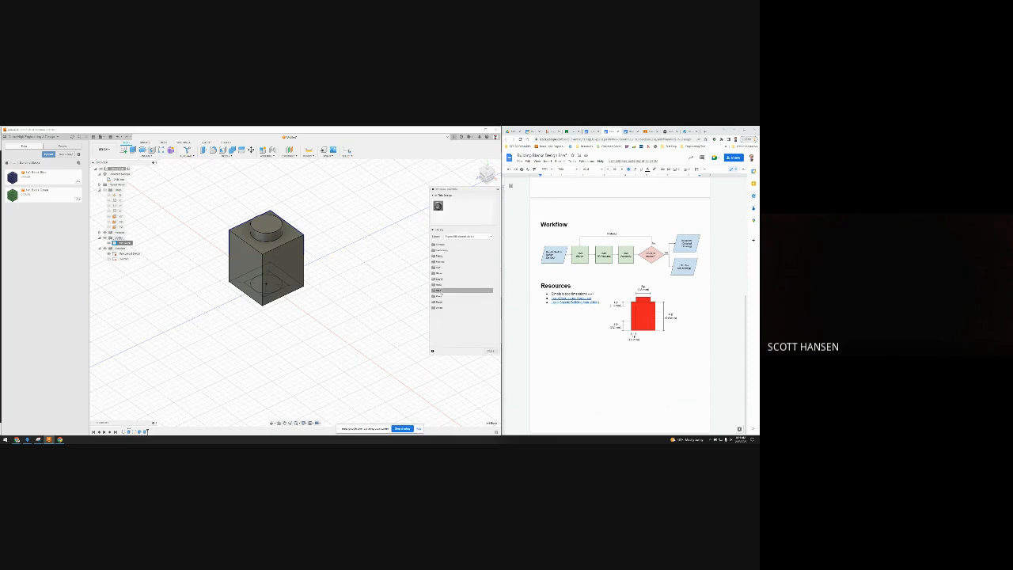
left_click(441, 297)
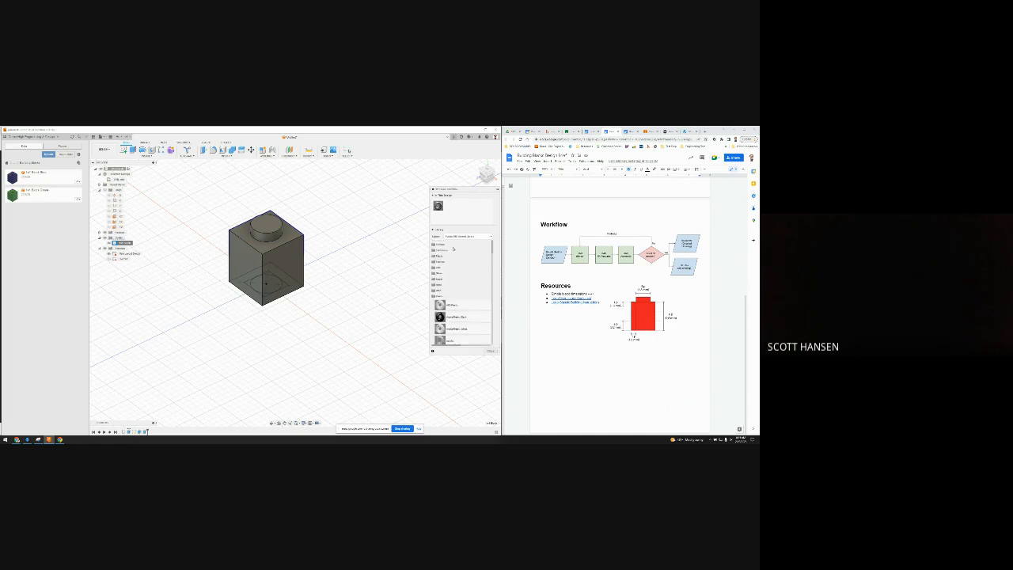
scroll(461, 254, "down", 2)
scroll(462, 293, "down", 5)
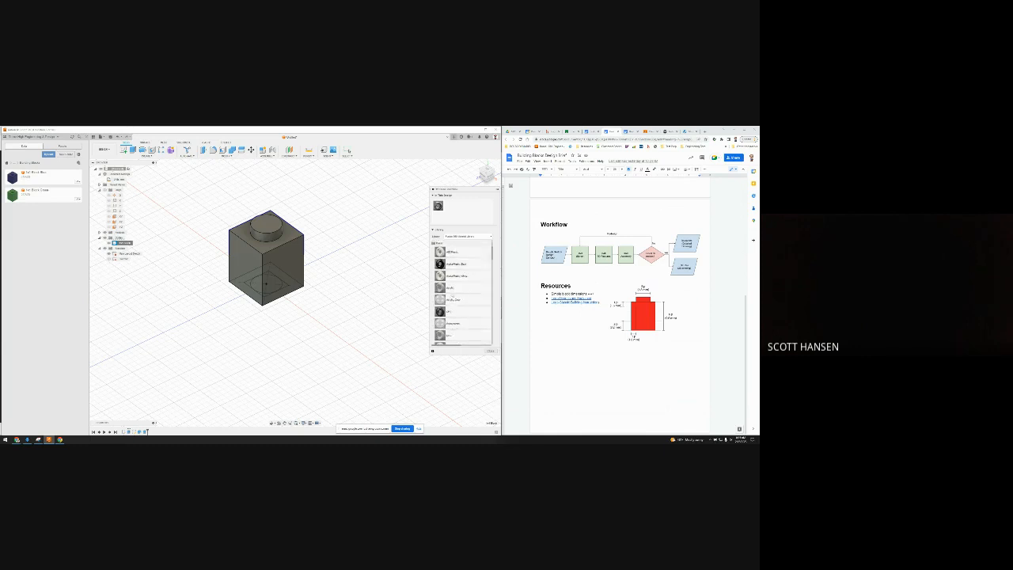
scroll(462, 293, "up", 5)
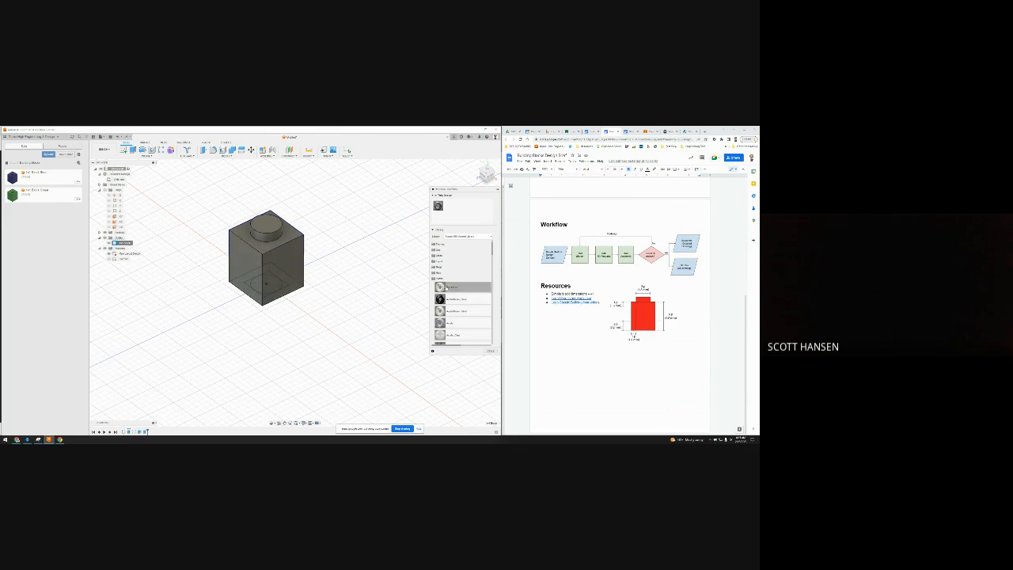
left_click_drag(440, 286, 291, 265)
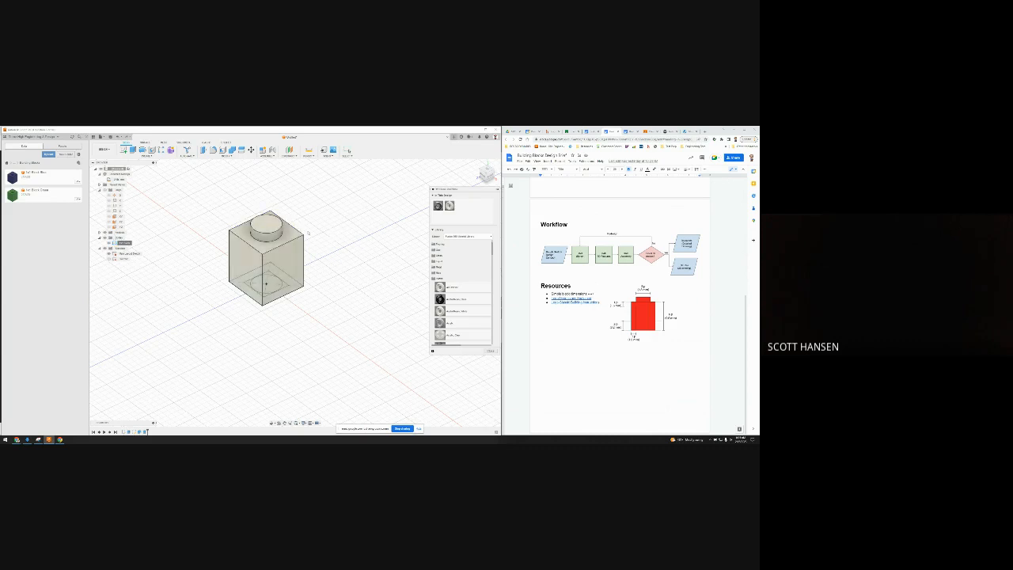
scroll(394, 266, "down", 4)
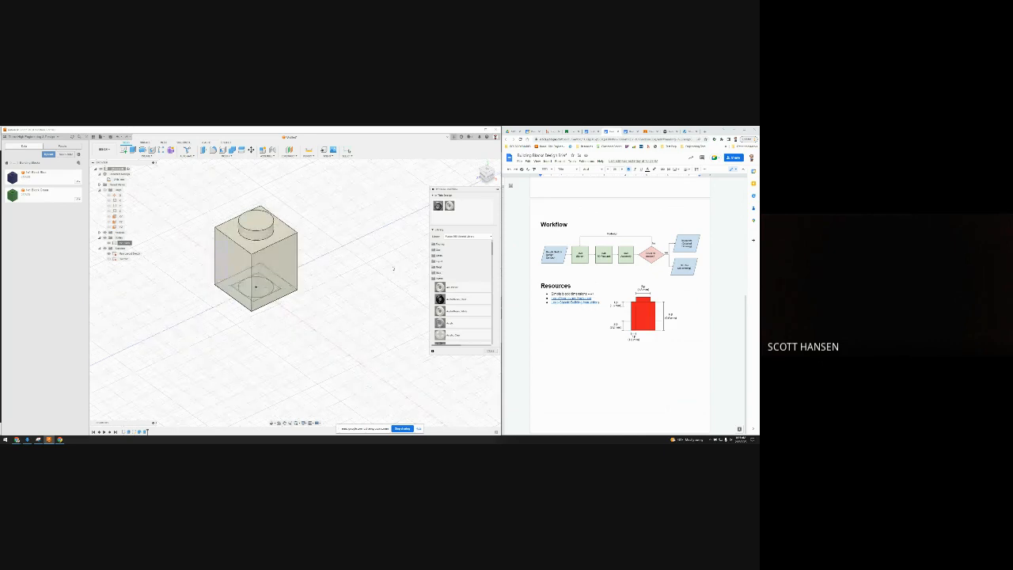
- Close the physical material settings for the block's body
scroll(444, 297, "down", 1)
scroll(459, 297, "down", 2)
scroll(315, 276, "up", 5)
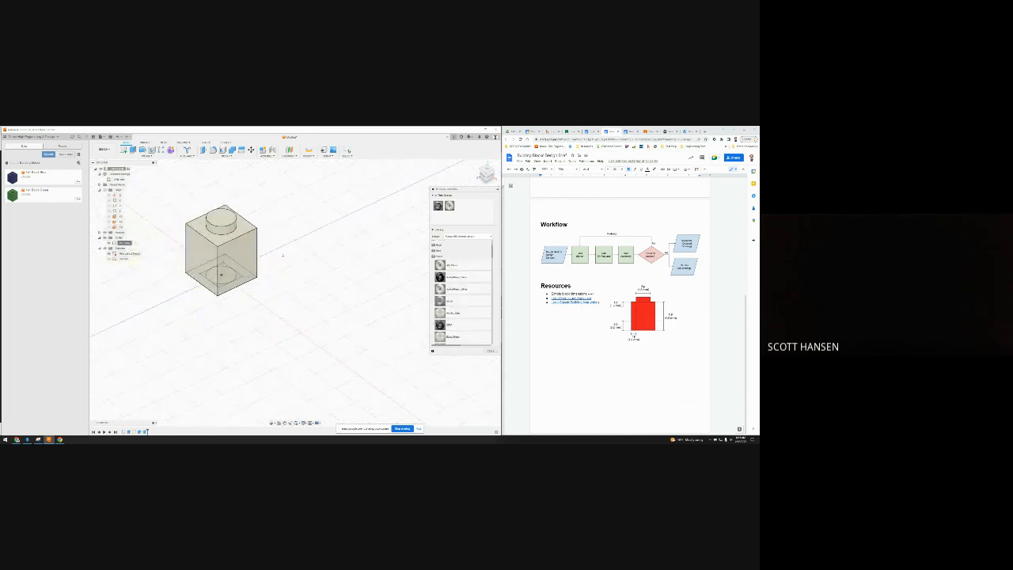
scroll(475, 317, "up", 2)
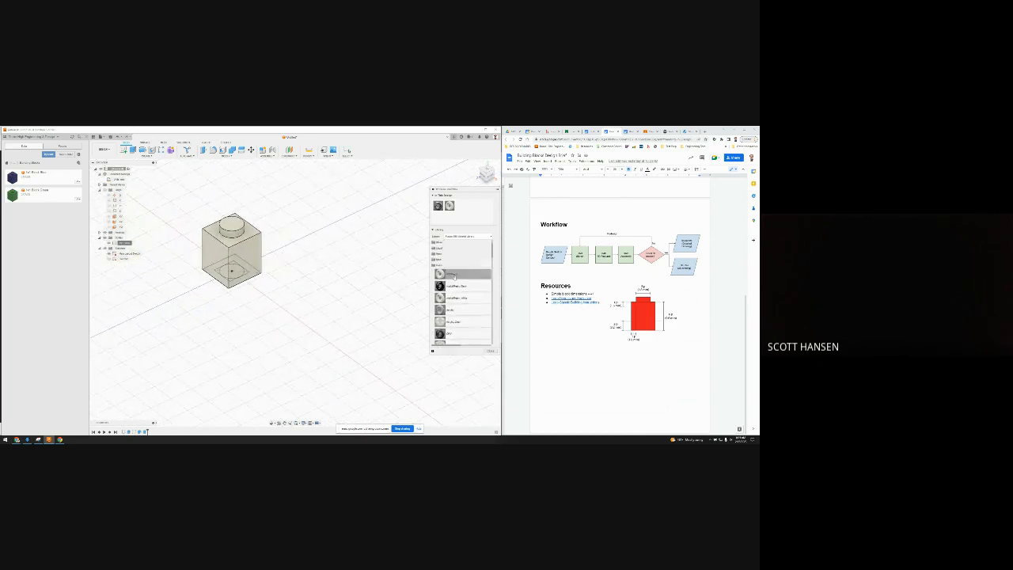
left_click(490, 351)
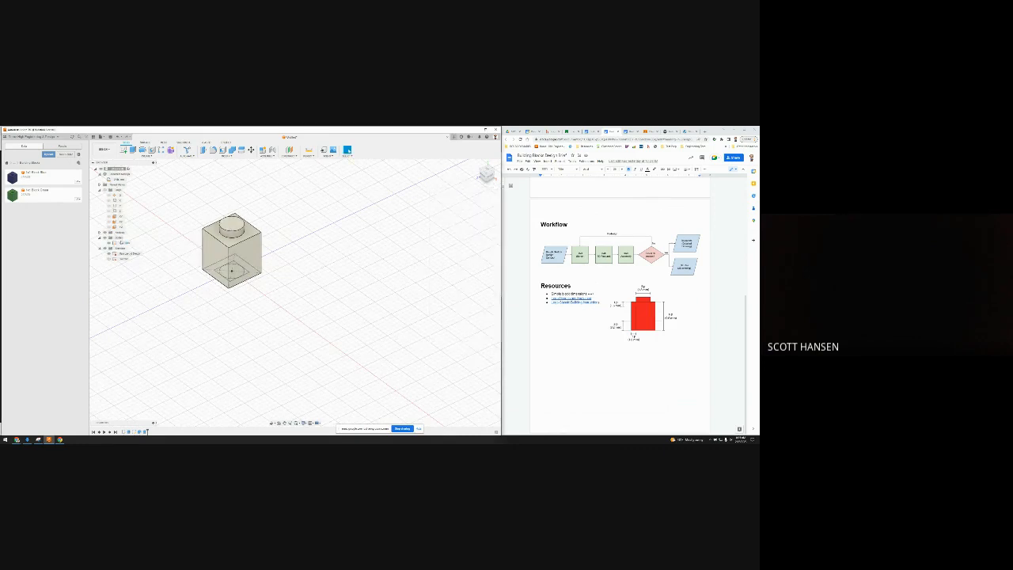
- Apply the glossy red enamel appearance from the Paint library's Glossy group to the block's body and close the appearance settings
right_click(121, 242)
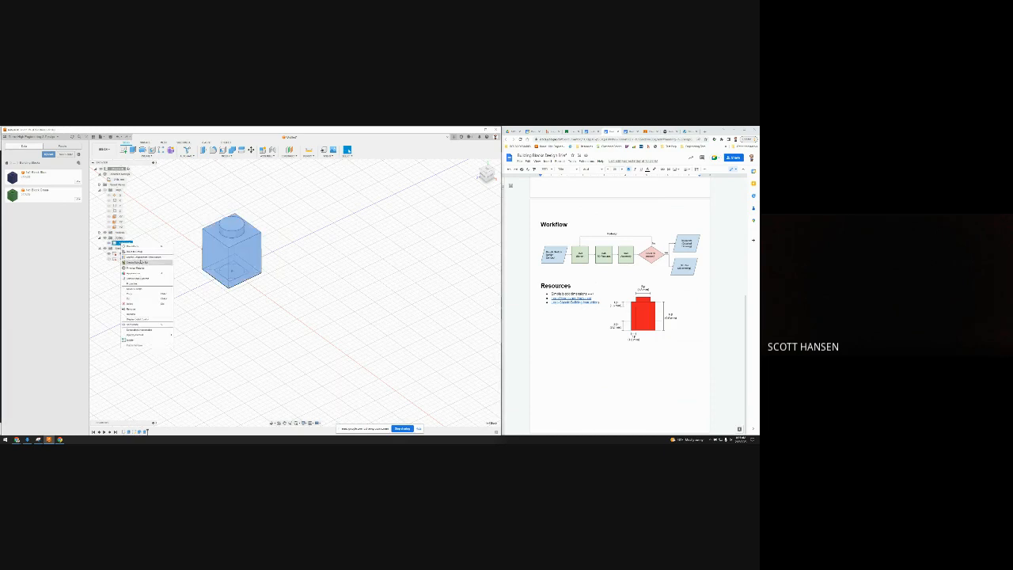
left_click(143, 273)
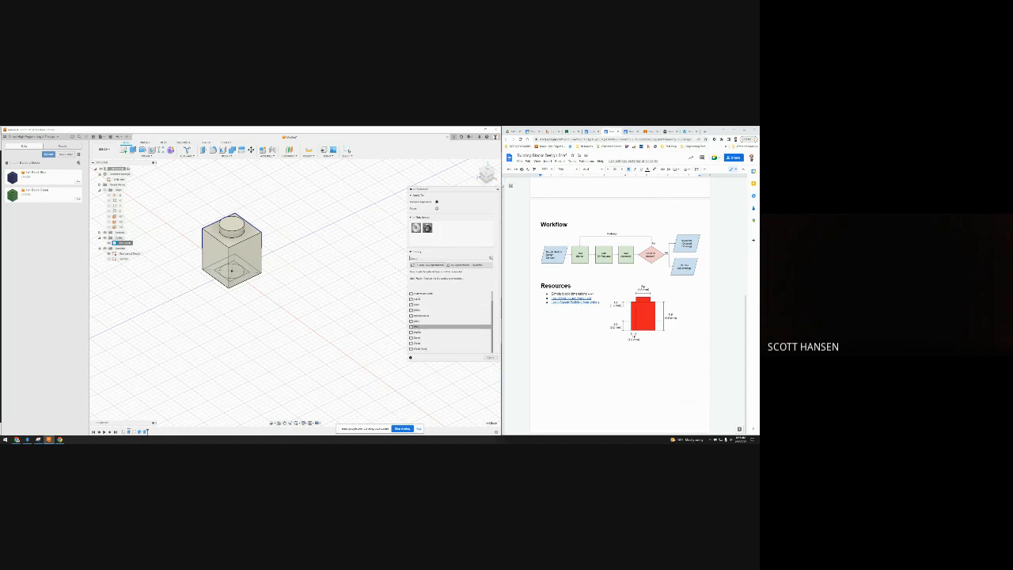
left_click(429, 327)
scroll(430, 333, "down", 3)
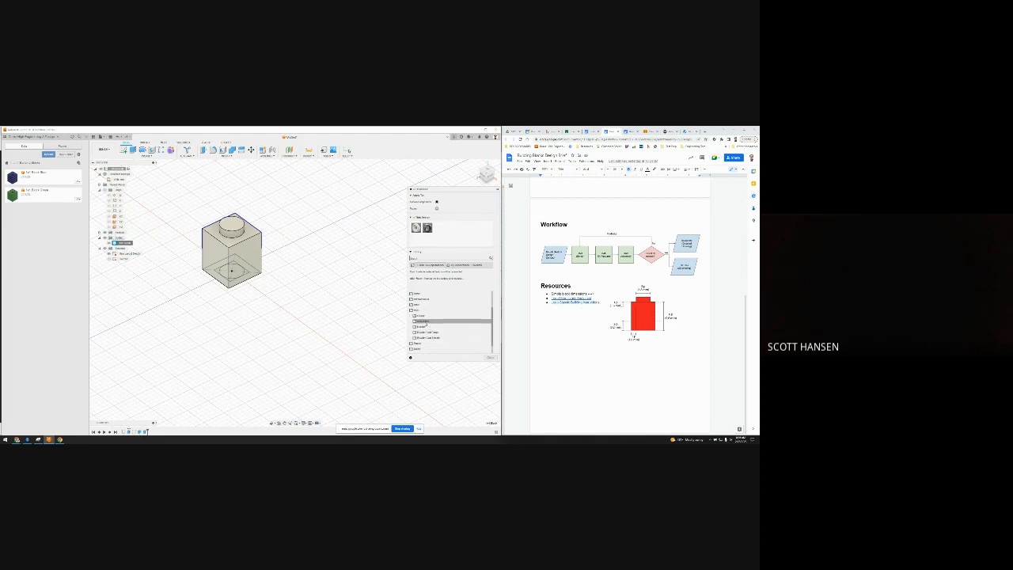
left_click(431, 317)
scroll(438, 325, "down", 1)
scroll(439, 325, "down", 1)
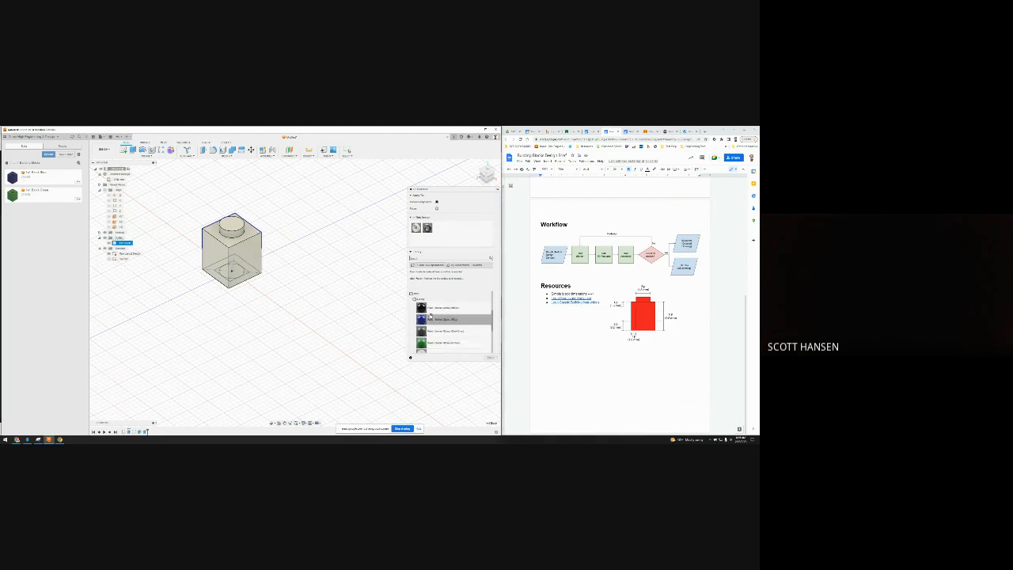
scroll(444, 320, "down", 4)
left_click_drag(421, 320, 246, 253)
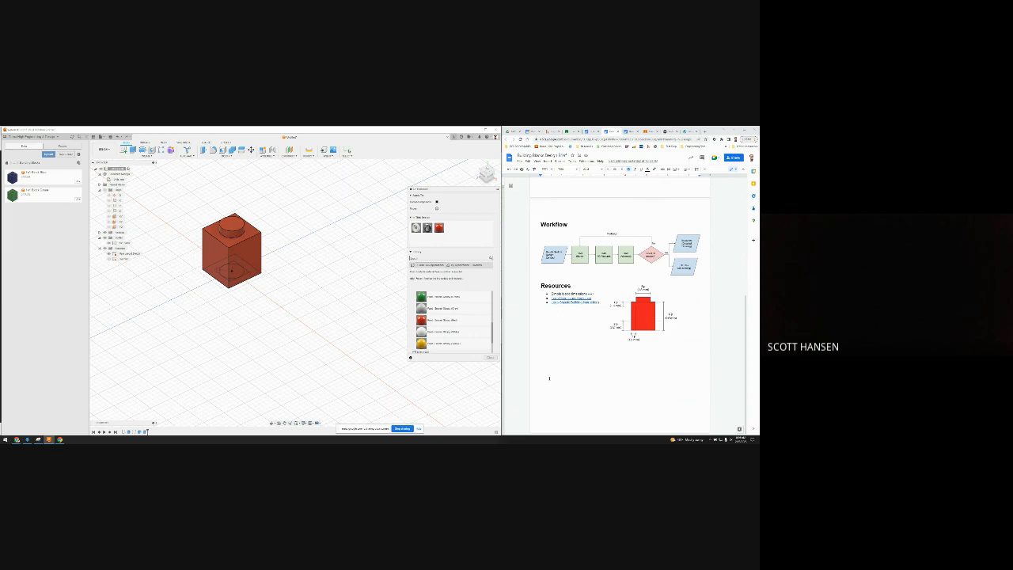
left_click(490, 358)
- Save the design under the name "1x1 Block Red" in the current project folder
left_click(252, 273)
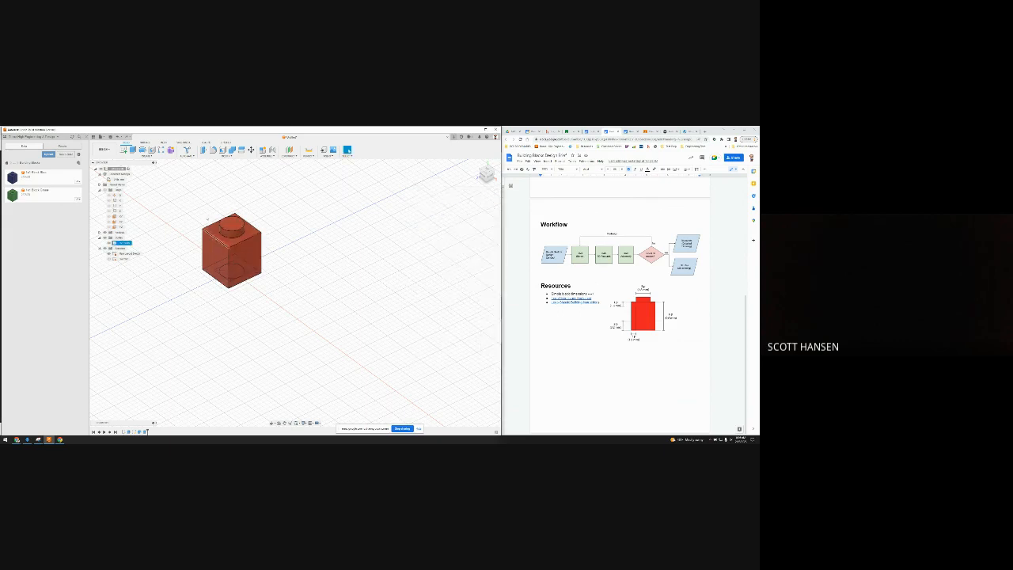
left_click(258, 201)
key("ctrl+s")
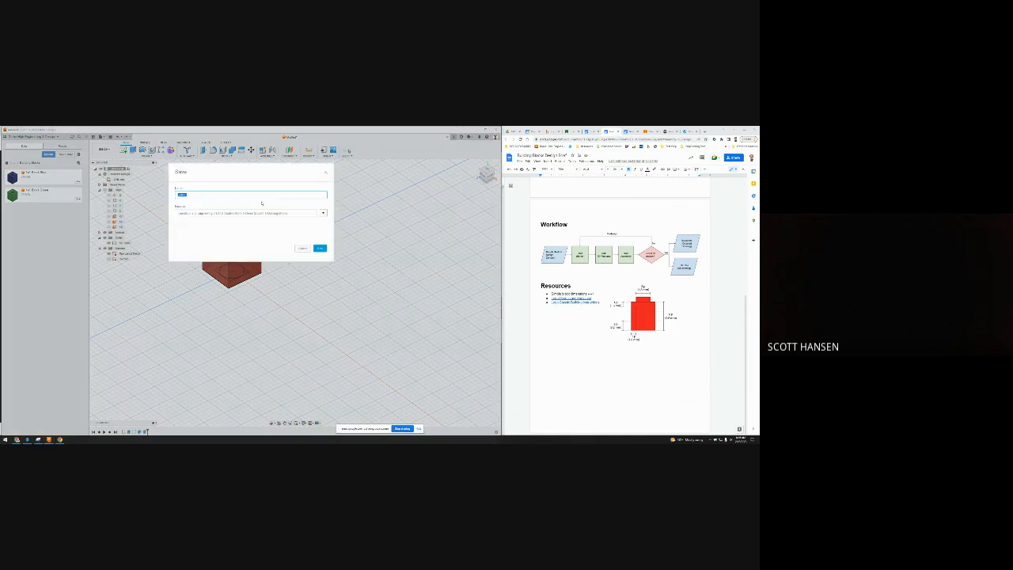
type("1x1 Block Red")
left_click(323, 250)
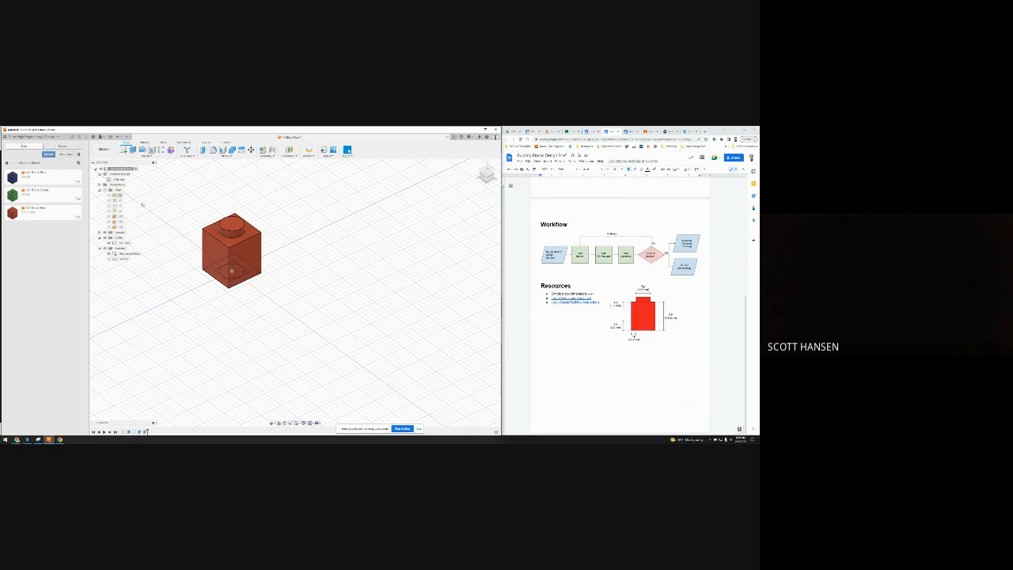
- Switch to the Google Meet call in the browser and choose to stay in the call
left_click(241, 229)
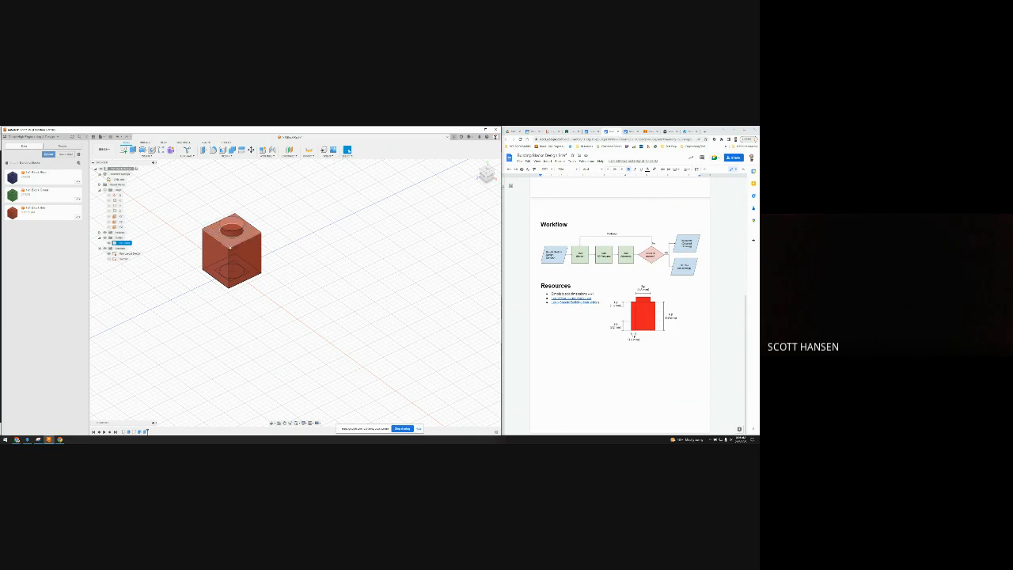
key("alt+Tab")
key("alt+Tab")
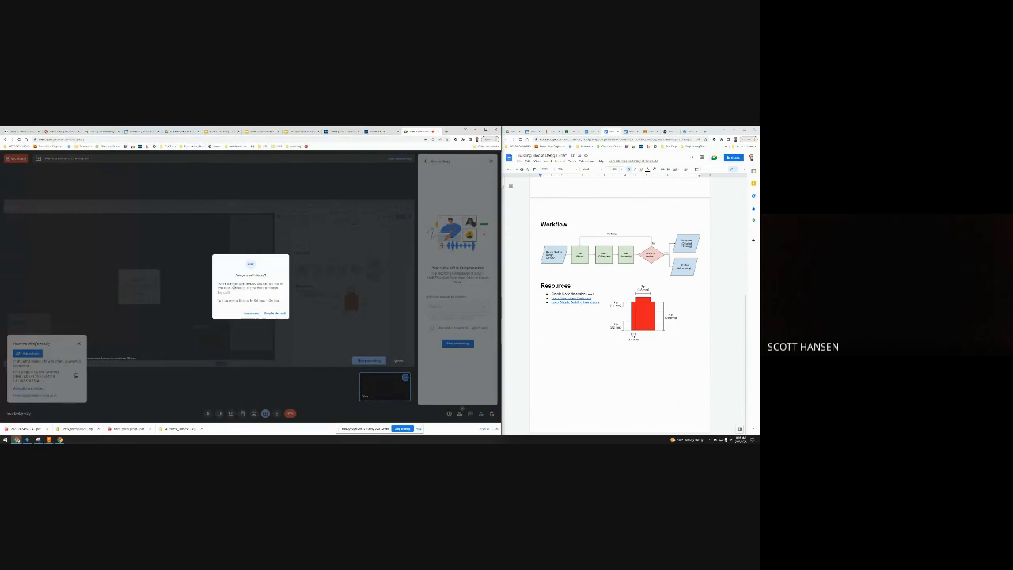
left_click(273, 313)
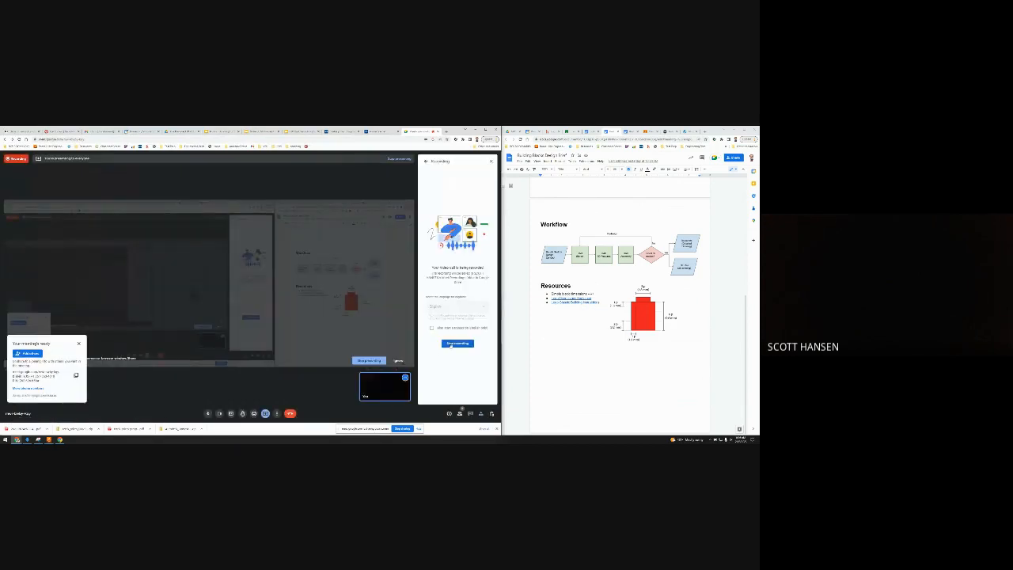